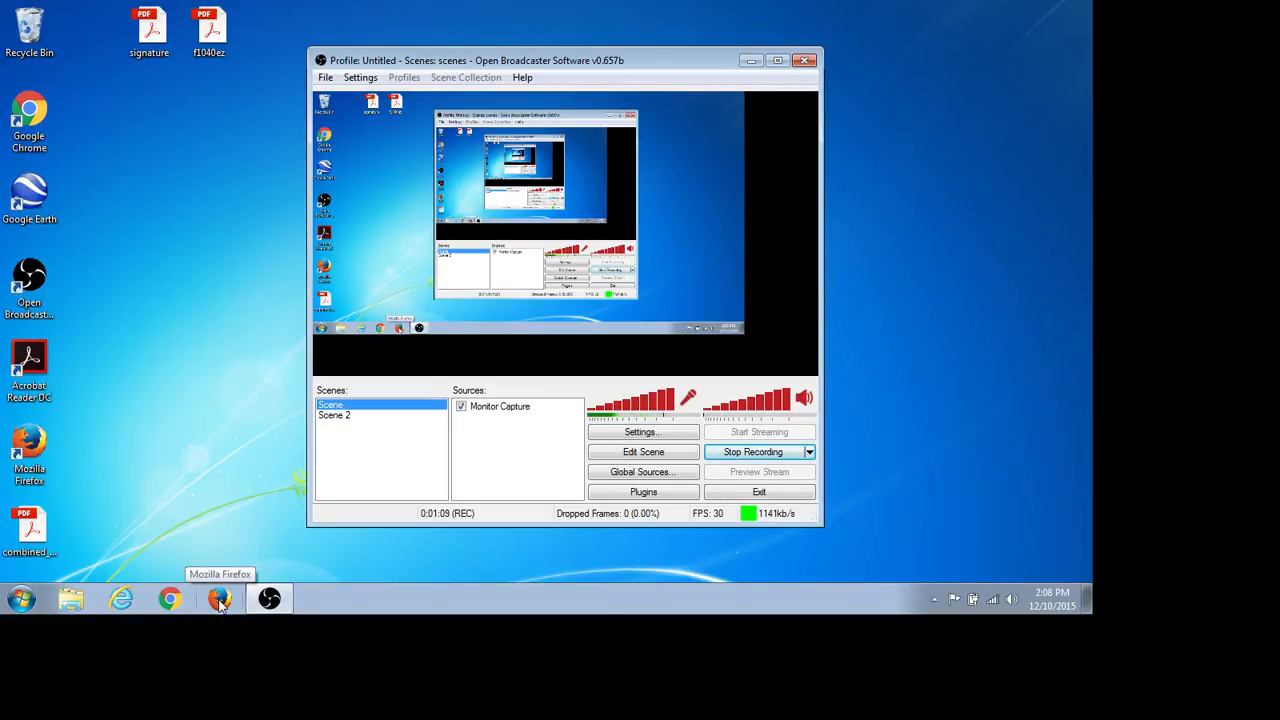
- Load irs.gov in Firefox by entering 'irs' in the address bar
{"action": "left_click", "coordinate": [220, 600]}
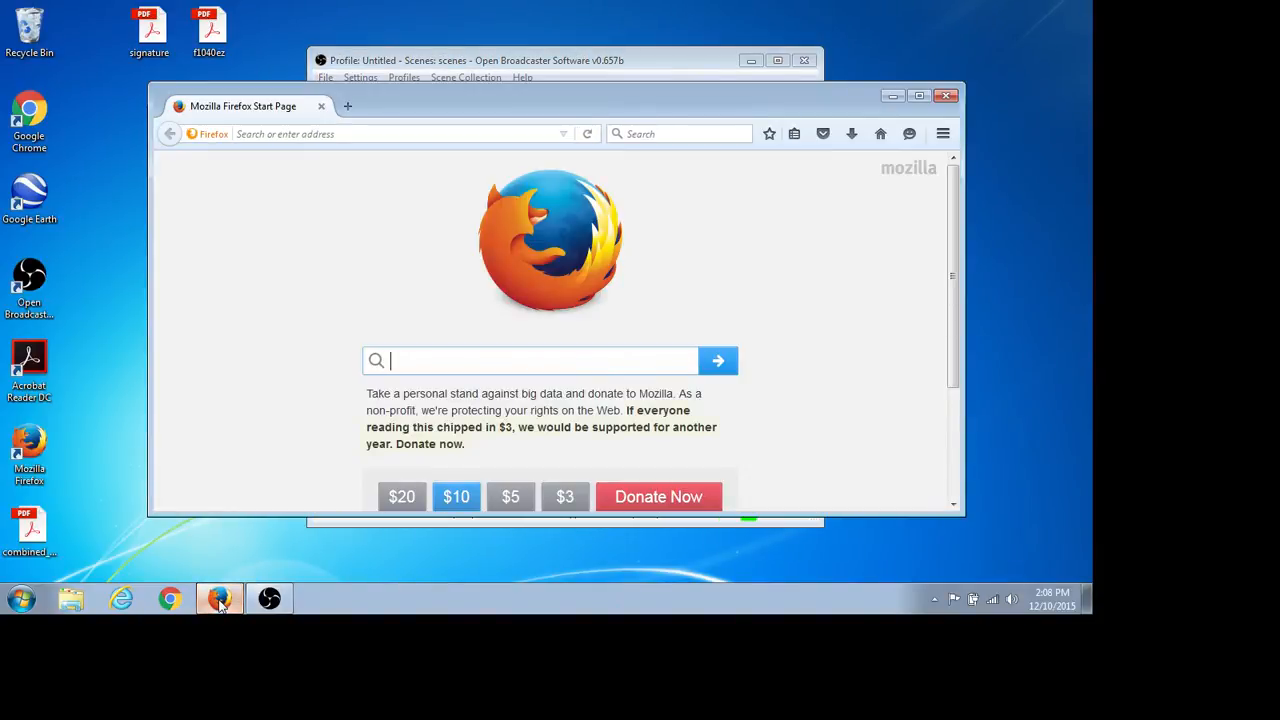
{"action": "left_click", "coordinate": [408, 128]}
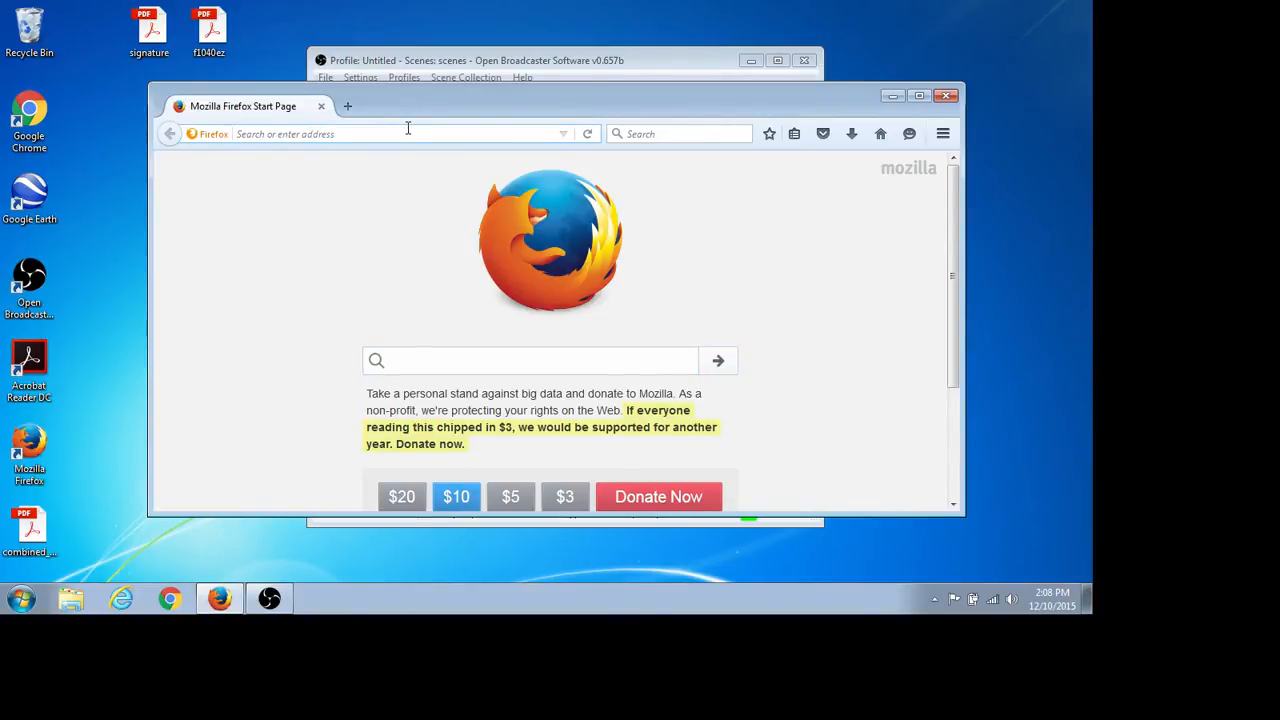
{"action": "type", "text": "irs.gov/"}
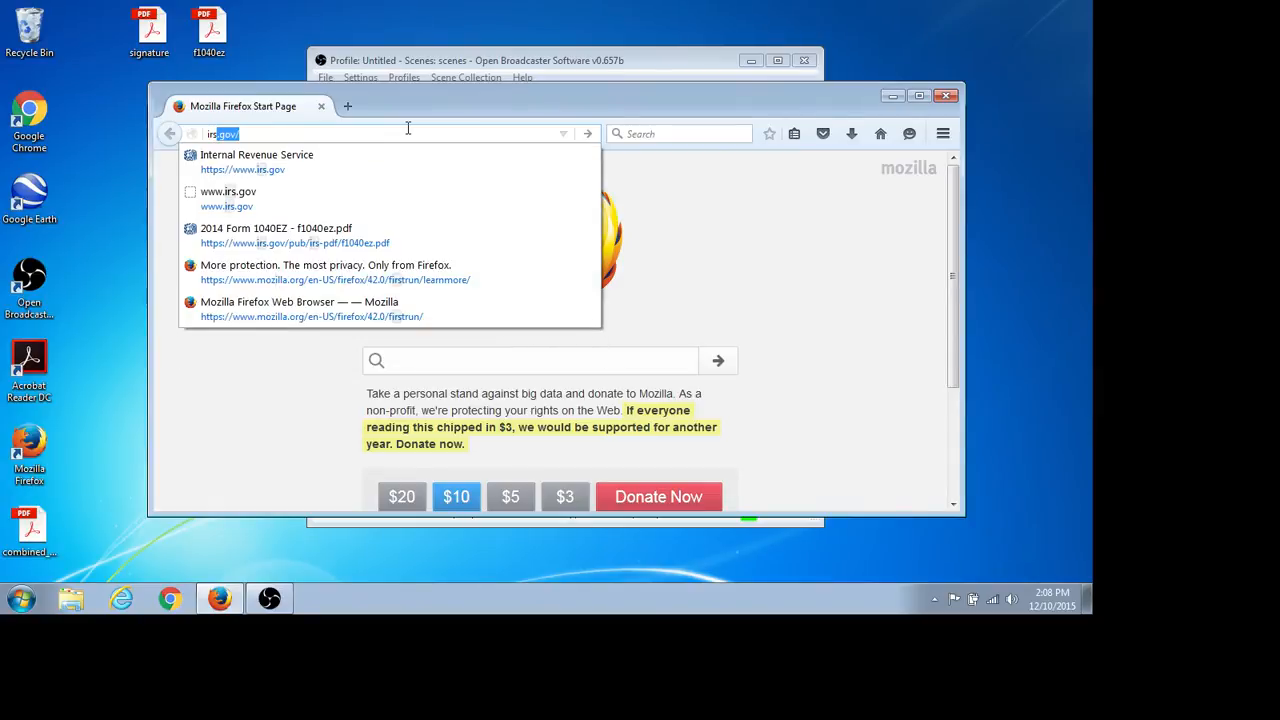
{"action": "key", "text": "Return"}
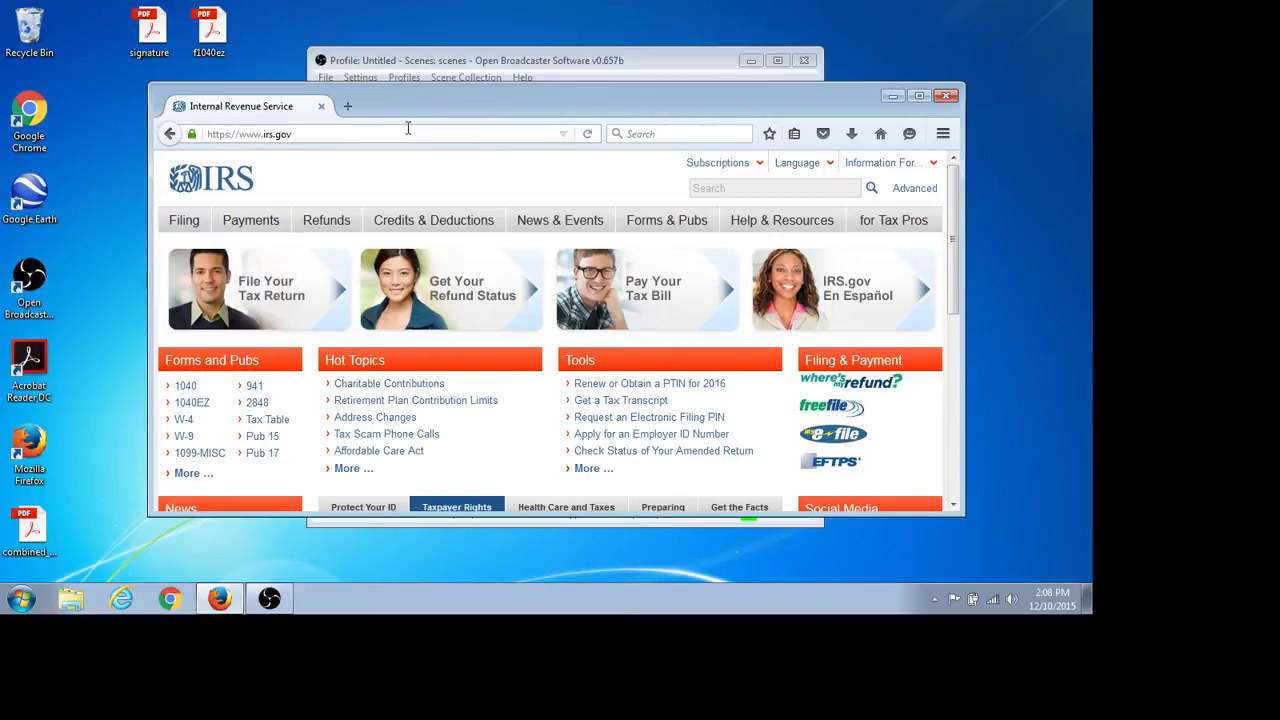
- Open the 2014 Form 1040EZ PDF (f1040ez.pdf) and save it to disk
{"action": "left_click", "coordinate": [192, 402]}
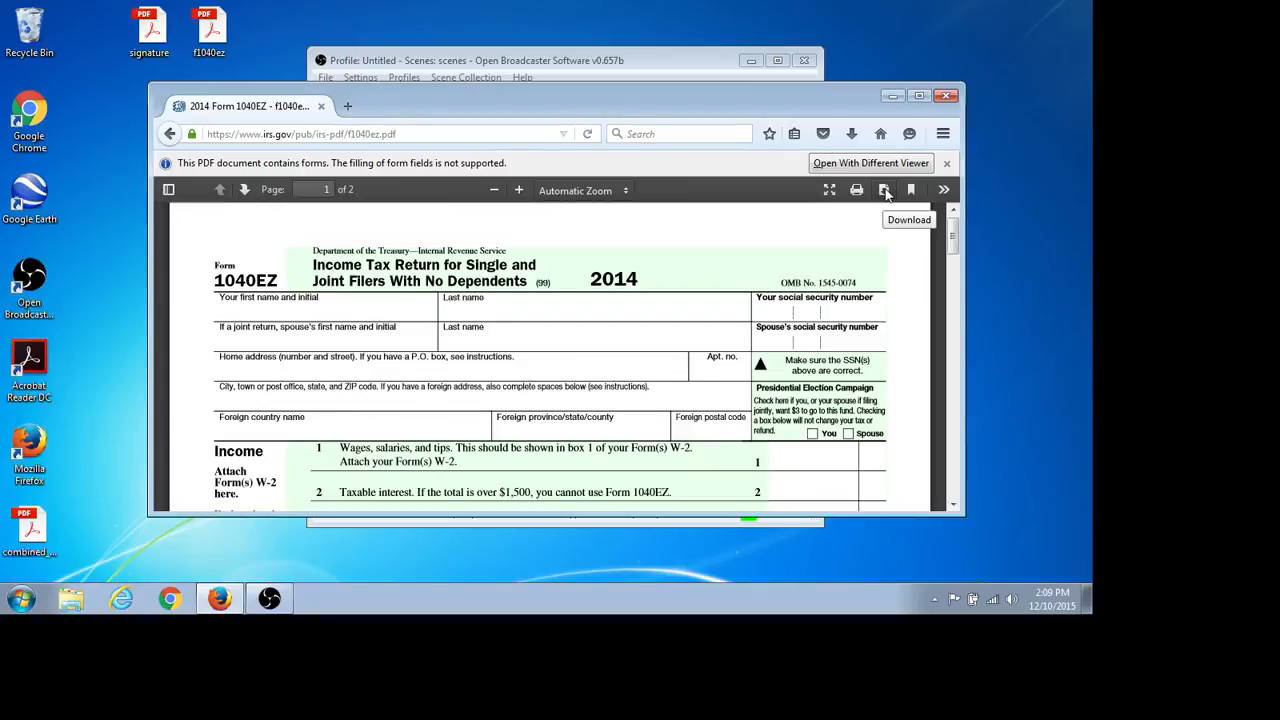
{"action": "left_click", "coordinate": [884, 190]}
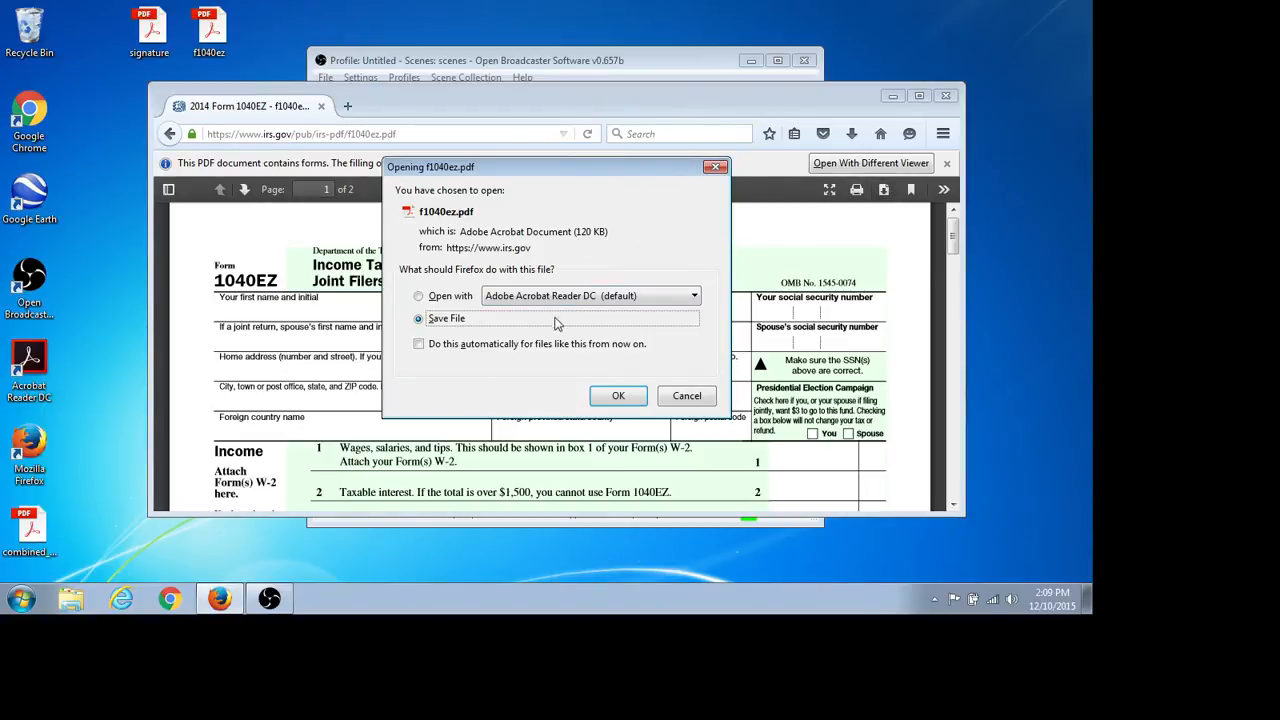
{"action": "left_click", "coordinate": [610, 397]}
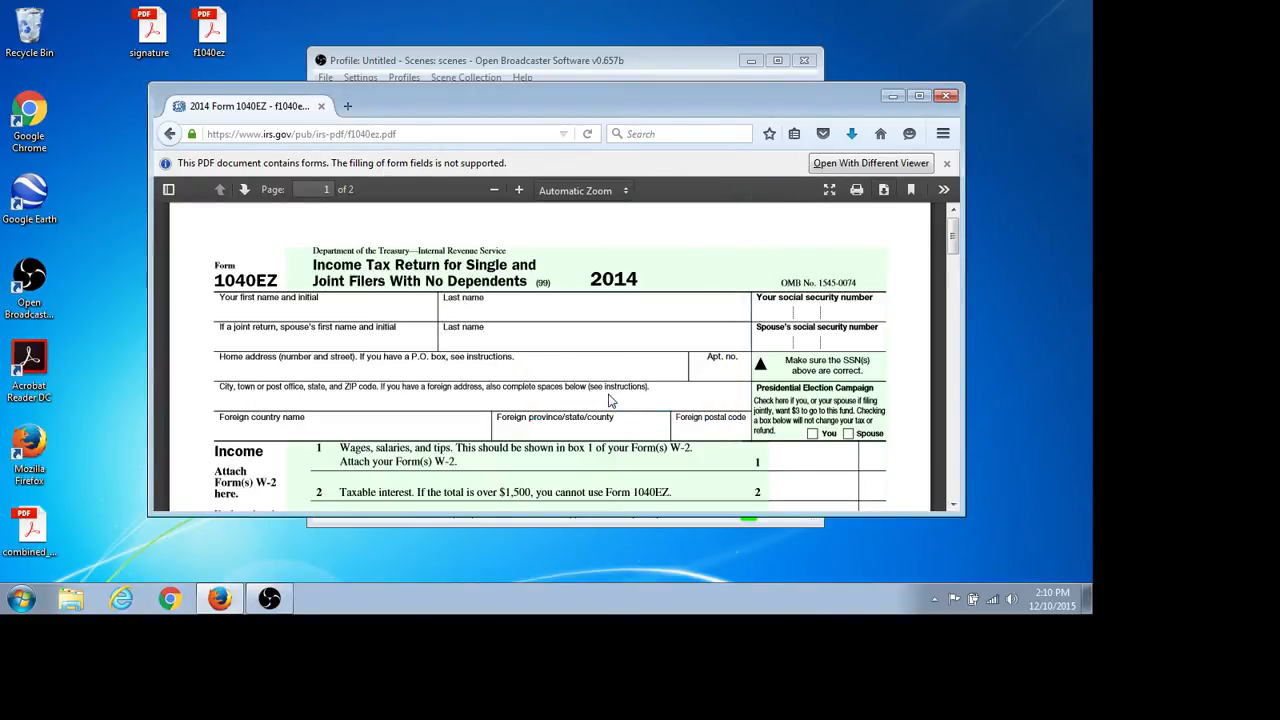
- Close Firefox and launch Acrobat Reader DC from its desktop icon
{"action": "left_click", "coordinate": [948, 97]}
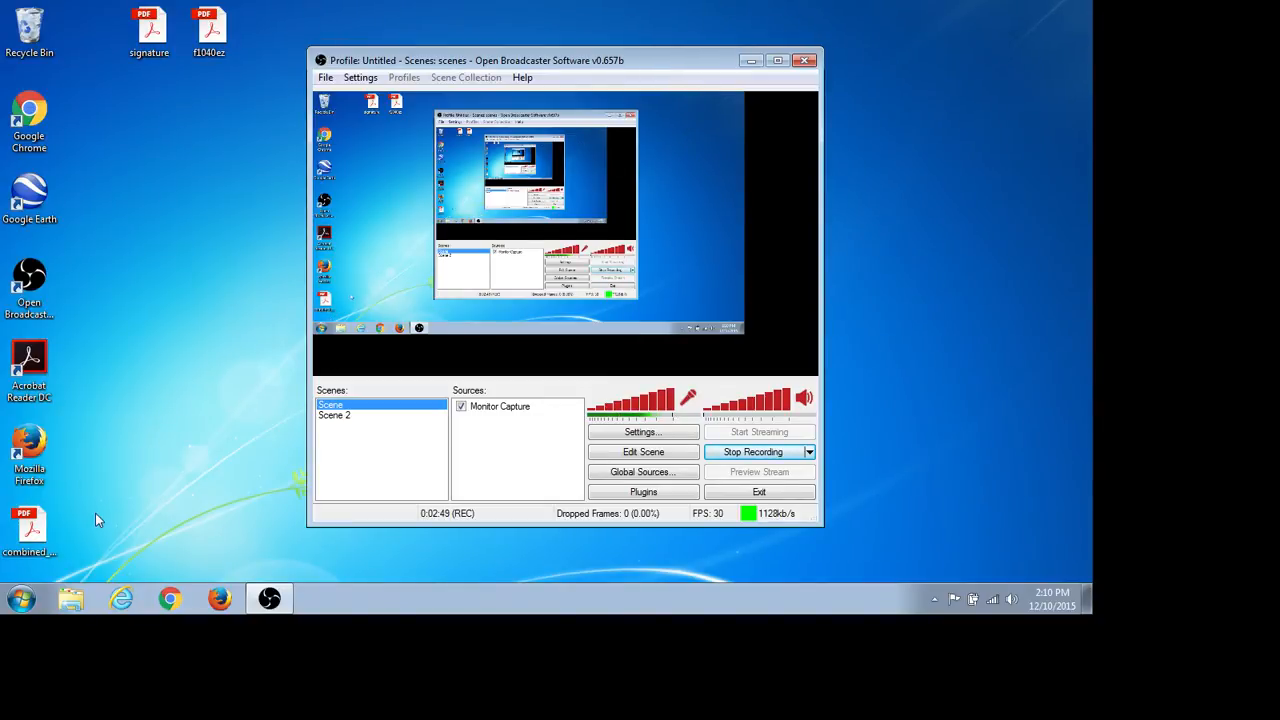
{"action": "double_click", "coordinate": [35, 357]}
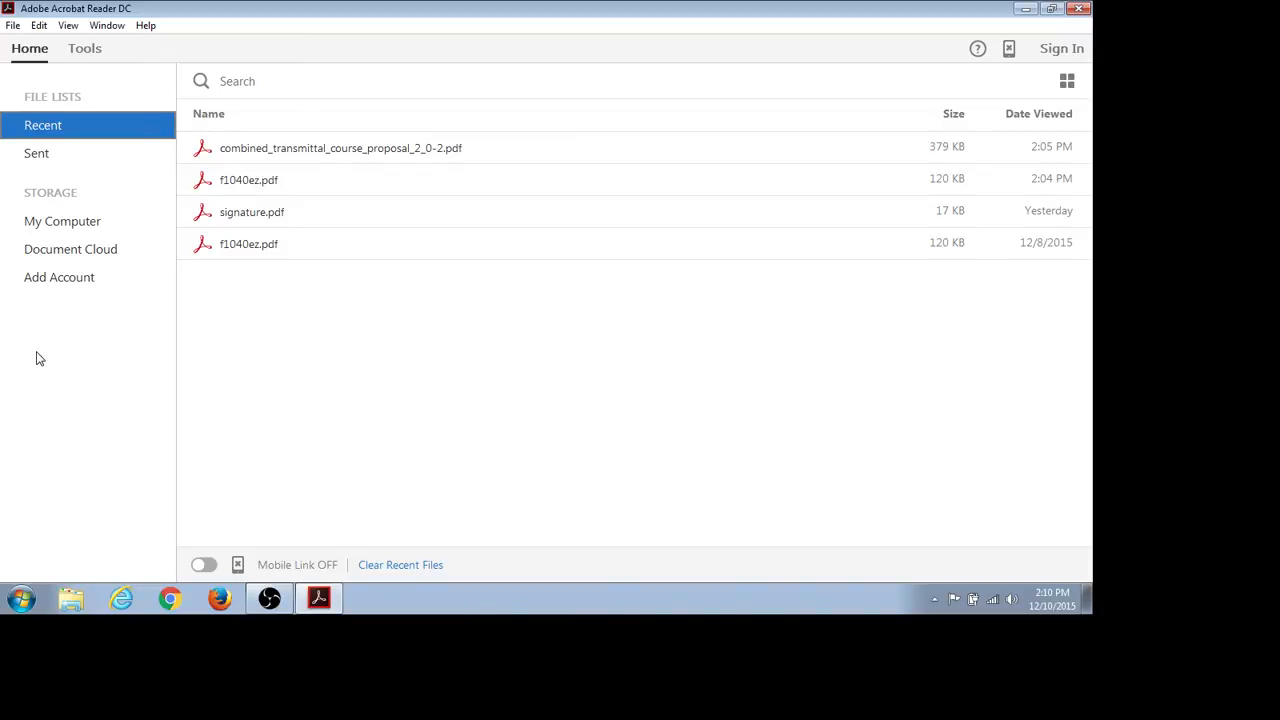
- Open f1040ez.pdf from the Desktop folder via File > Open
{"action": "left_click", "coordinate": [13, 27]}
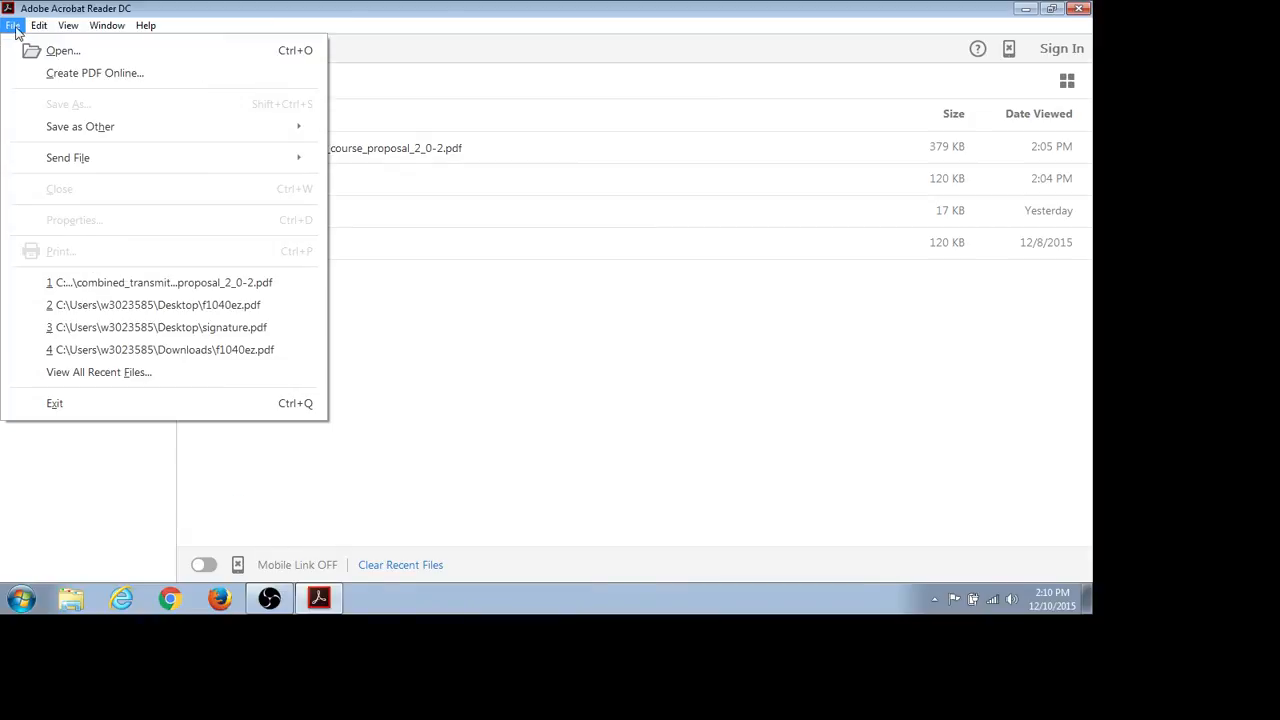
{"action": "mouse_move", "coordinate": [39, 25]}
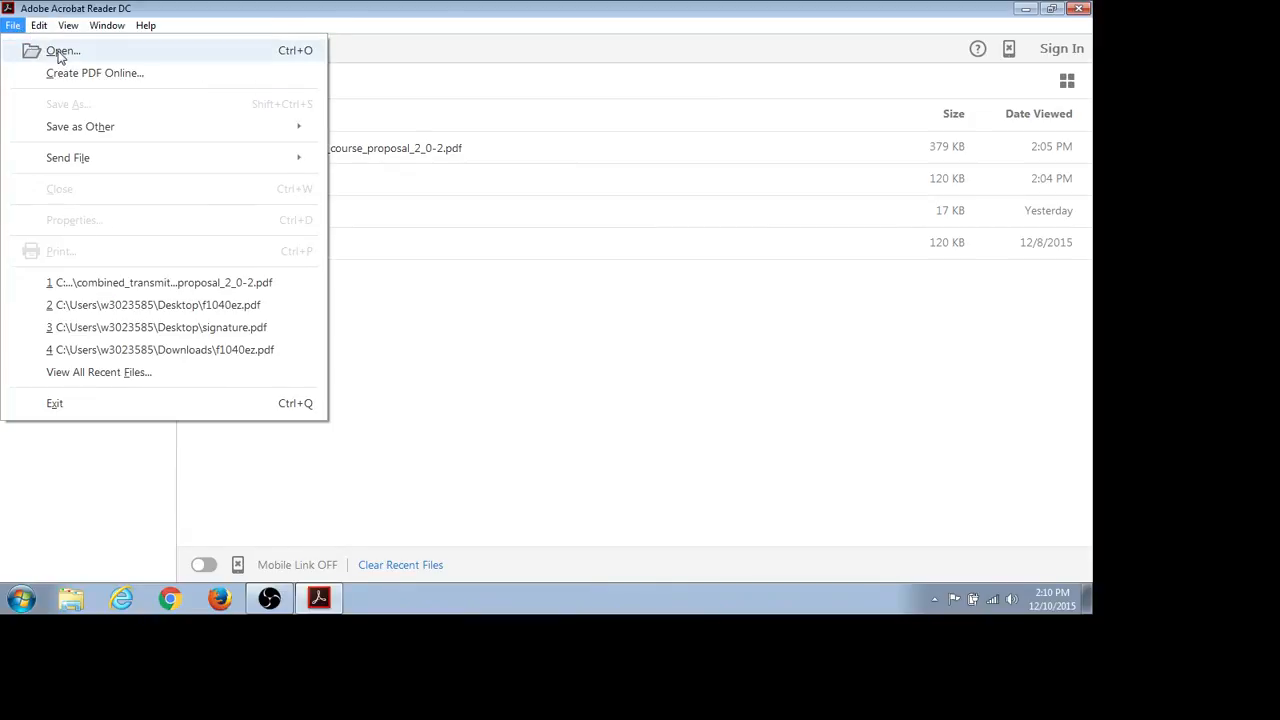
{"action": "left_click", "coordinate": [57, 51]}
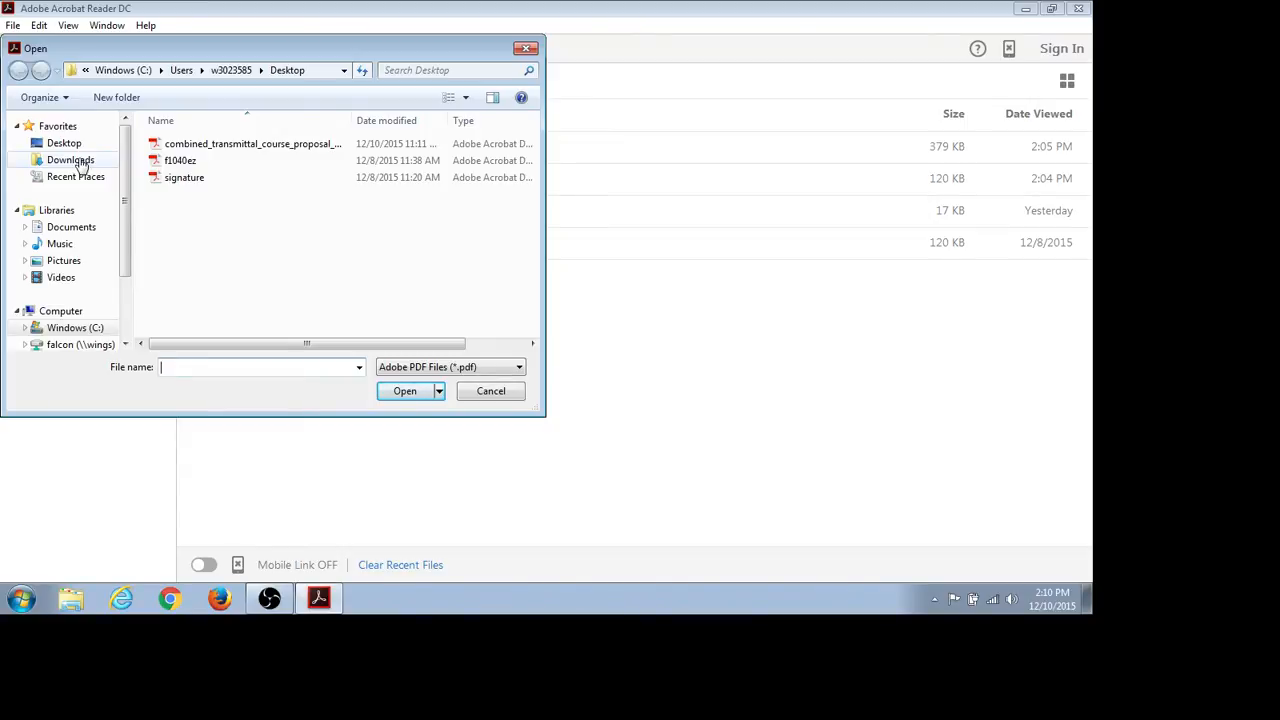
{"action": "left_click", "coordinate": [185, 161]}
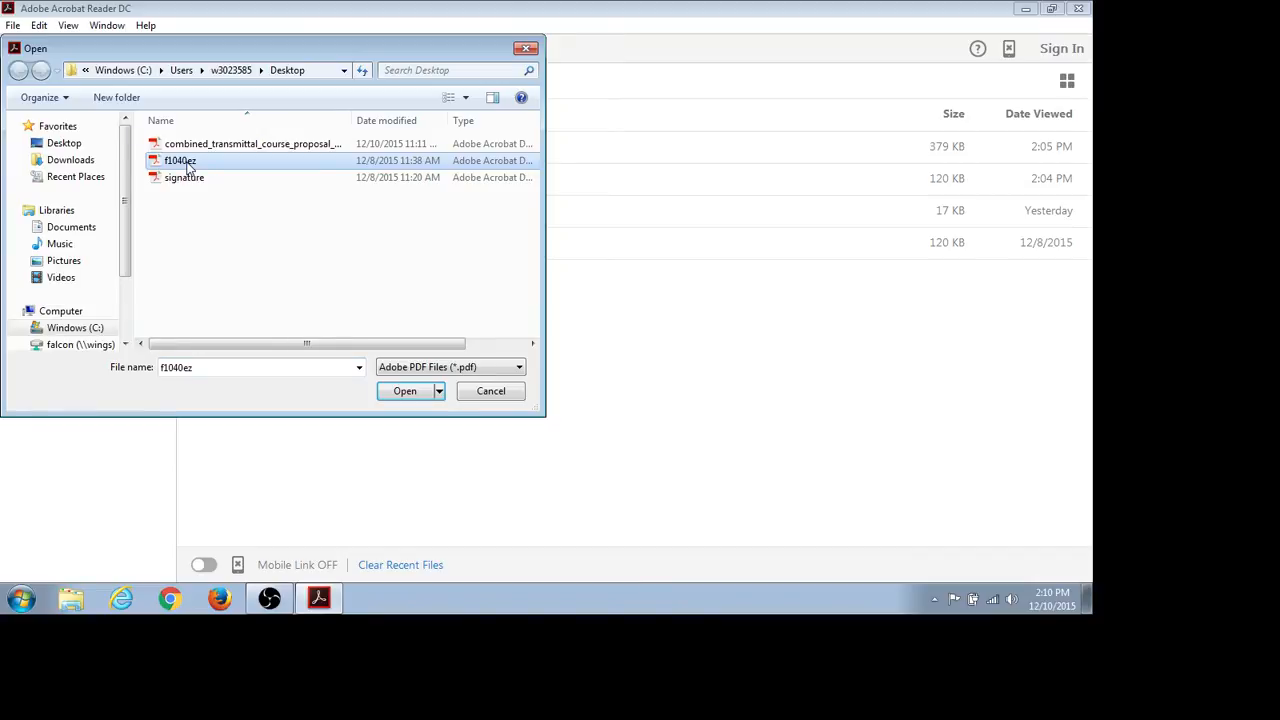
{"action": "left_click", "coordinate": [405, 393]}
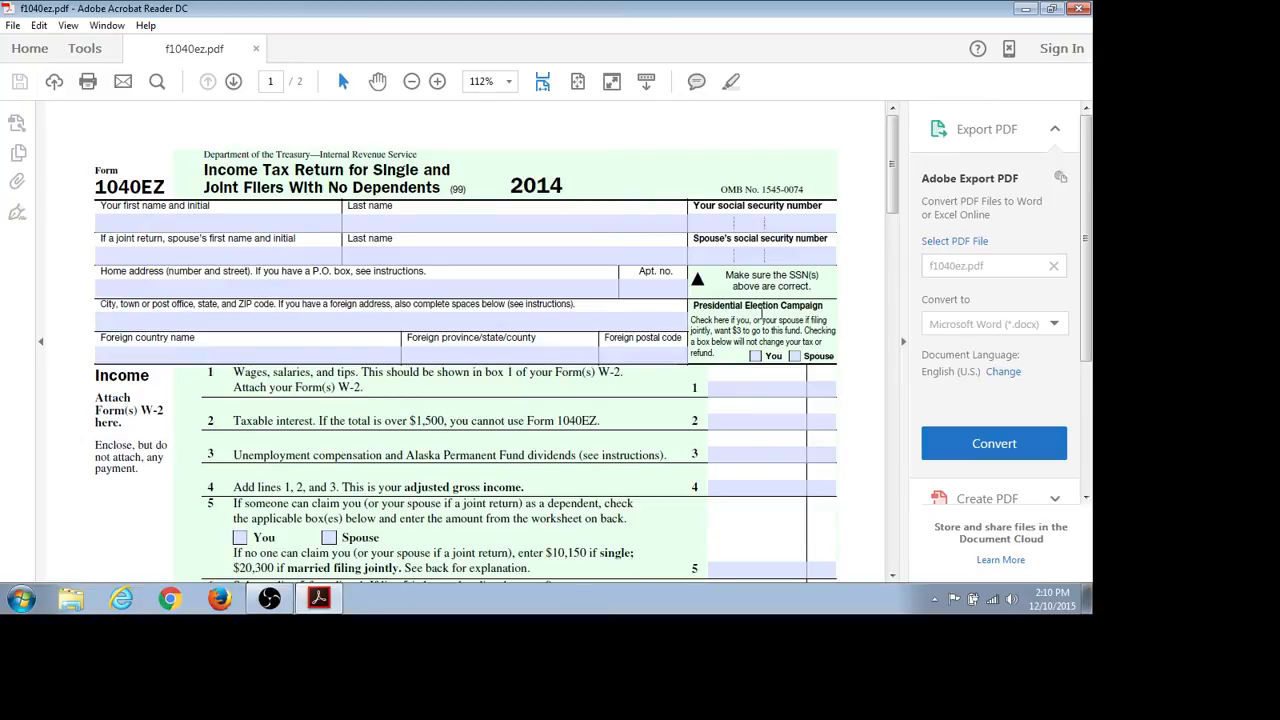
- Try the city and ZIP field on the 1040EZ, then close and relaunch Acrobat Reader DC
{"action": "left_click", "coordinate": [656, 322]}
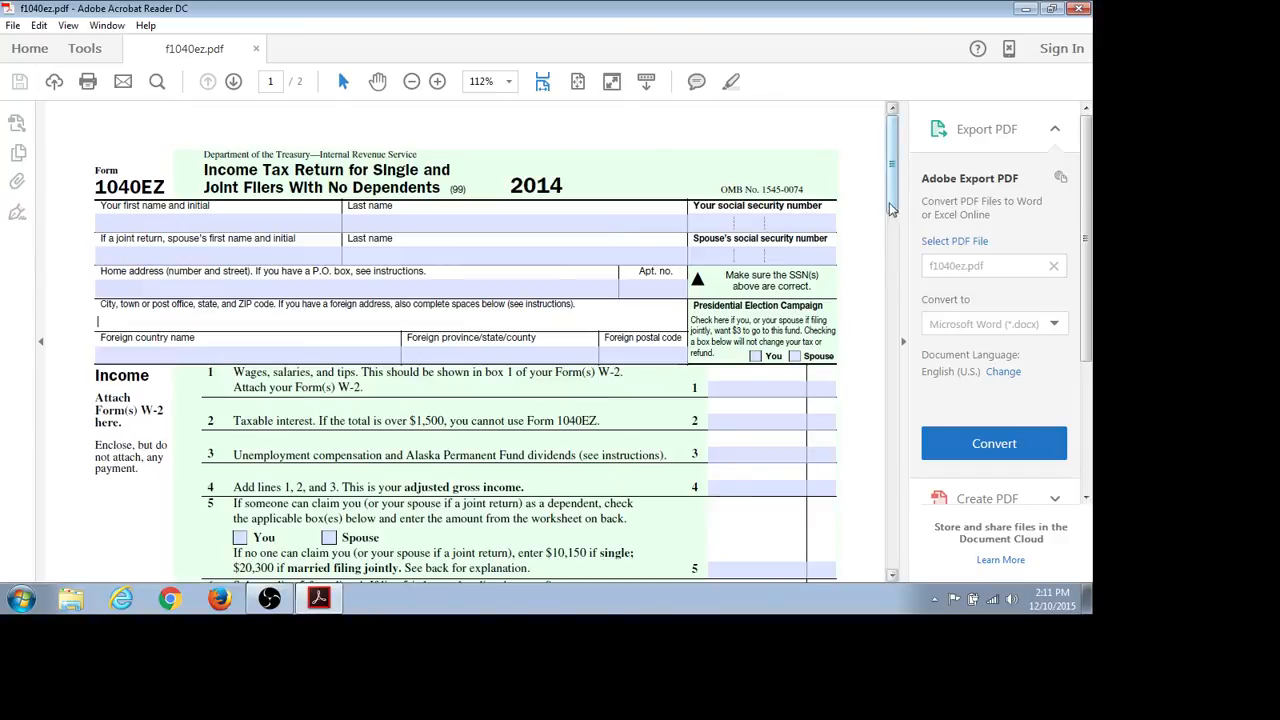
{"action": "left_click_drag", "start_coordinate": [893, 205], "coordinate": [893, 327]}
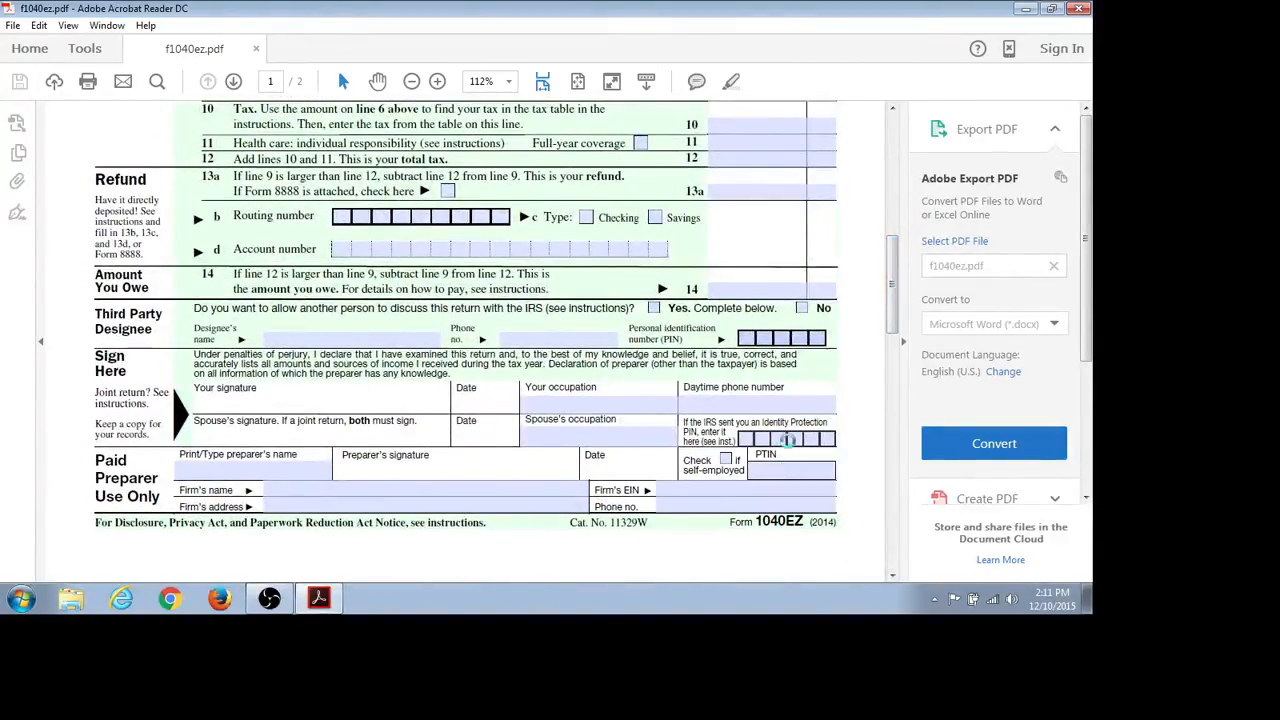
{"action": "left_click", "coordinate": [1078, 10]}
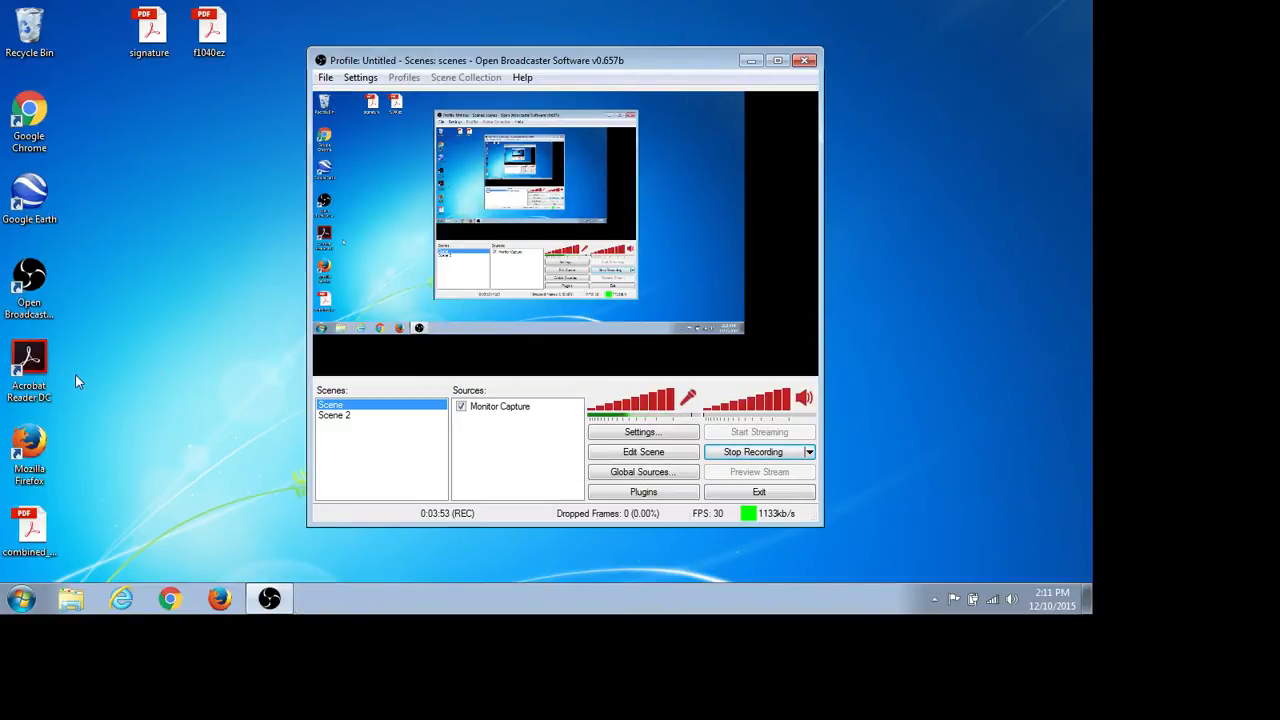
{"action": "double_click", "coordinate": [31, 360]}
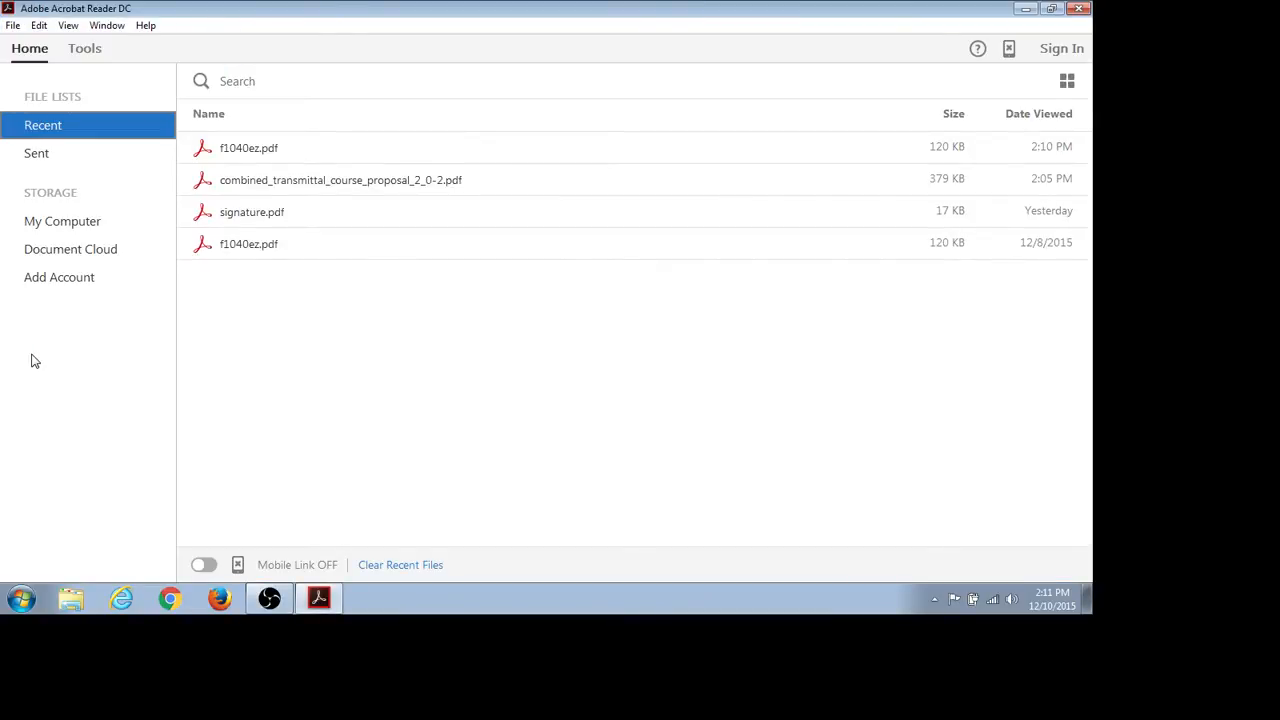
- Open combined_transmittal_course_proposal_2_0-2.pdf from the Desktop, briefly checking the screen recorder
{"action": "left_click", "coordinate": [13, 25]}
{"action": "mouse_move", "coordinate": [35, 35]}
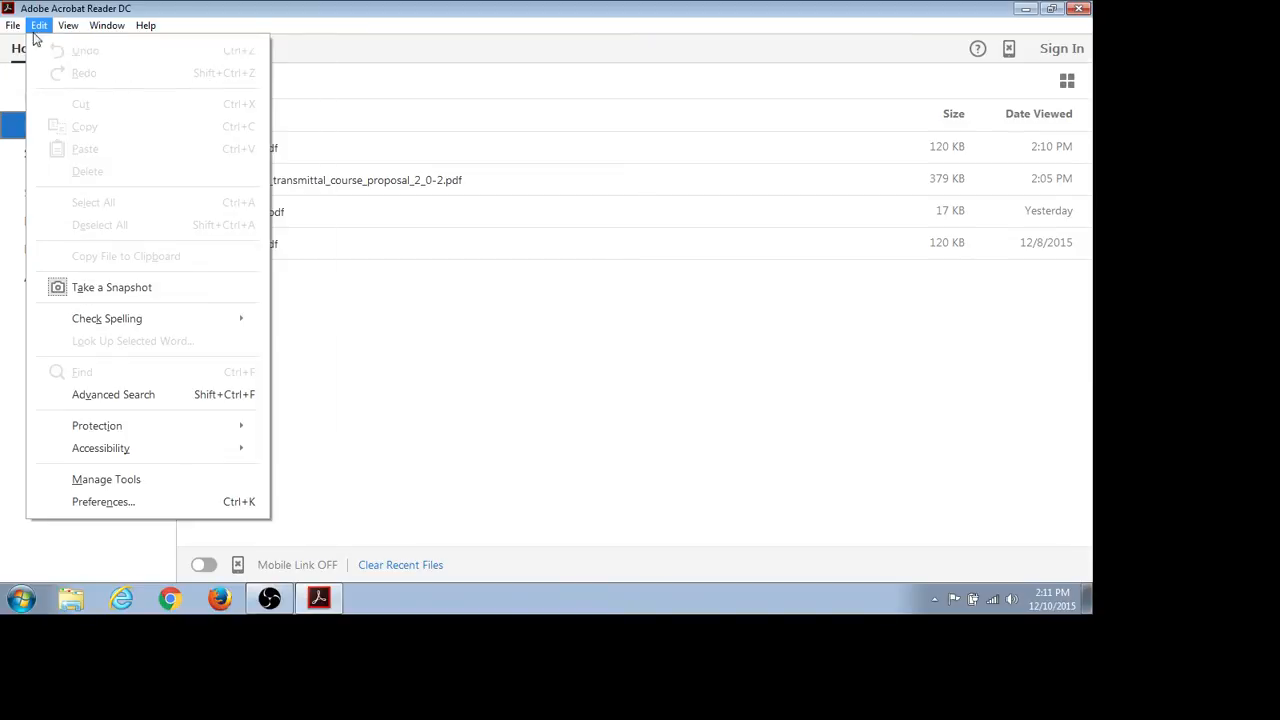
{"action": "left_click", "coordinate": [52, 48]}
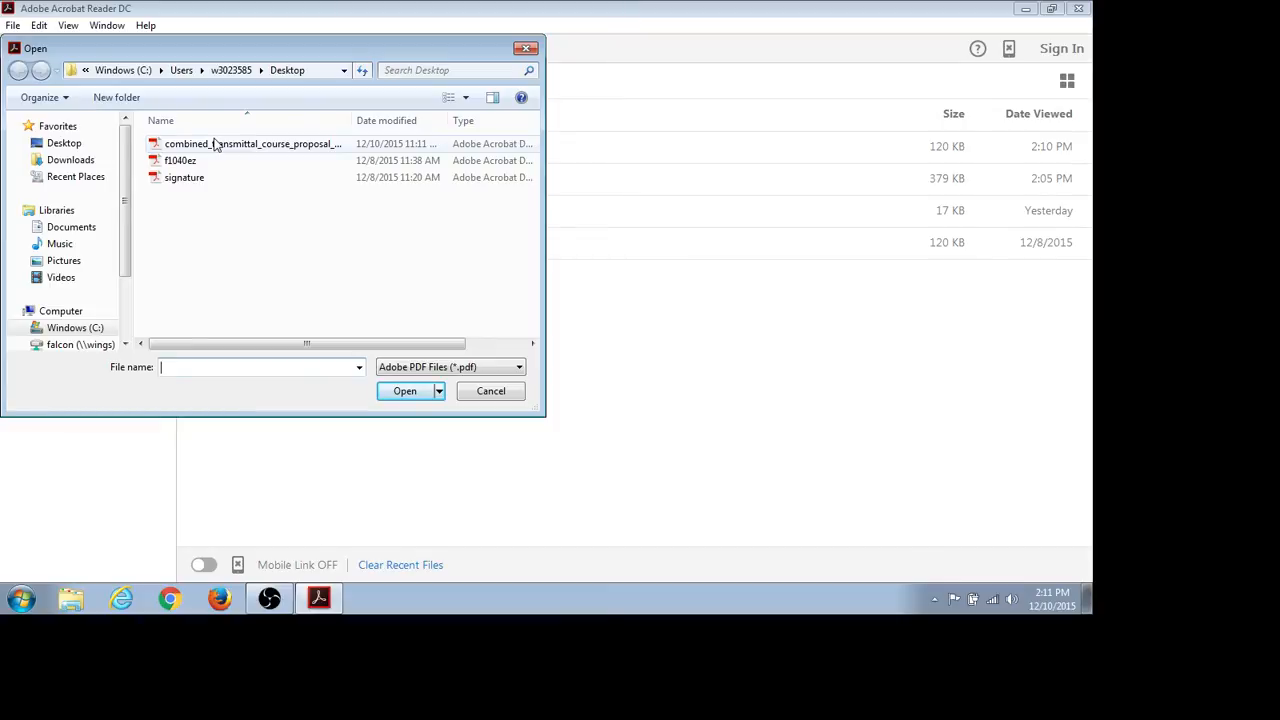
{"action": "left_click", "coordinate": [242, 151]}
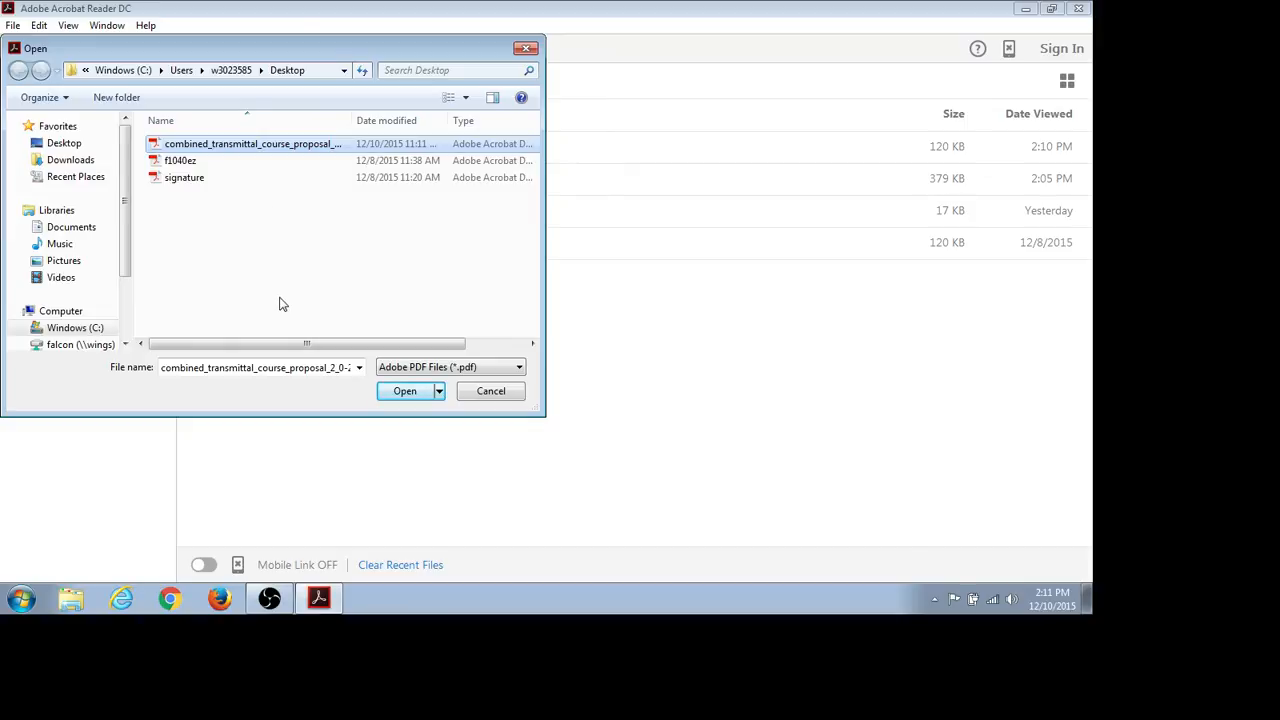
{"action": "left_click", "coordinate": [269, 598]}
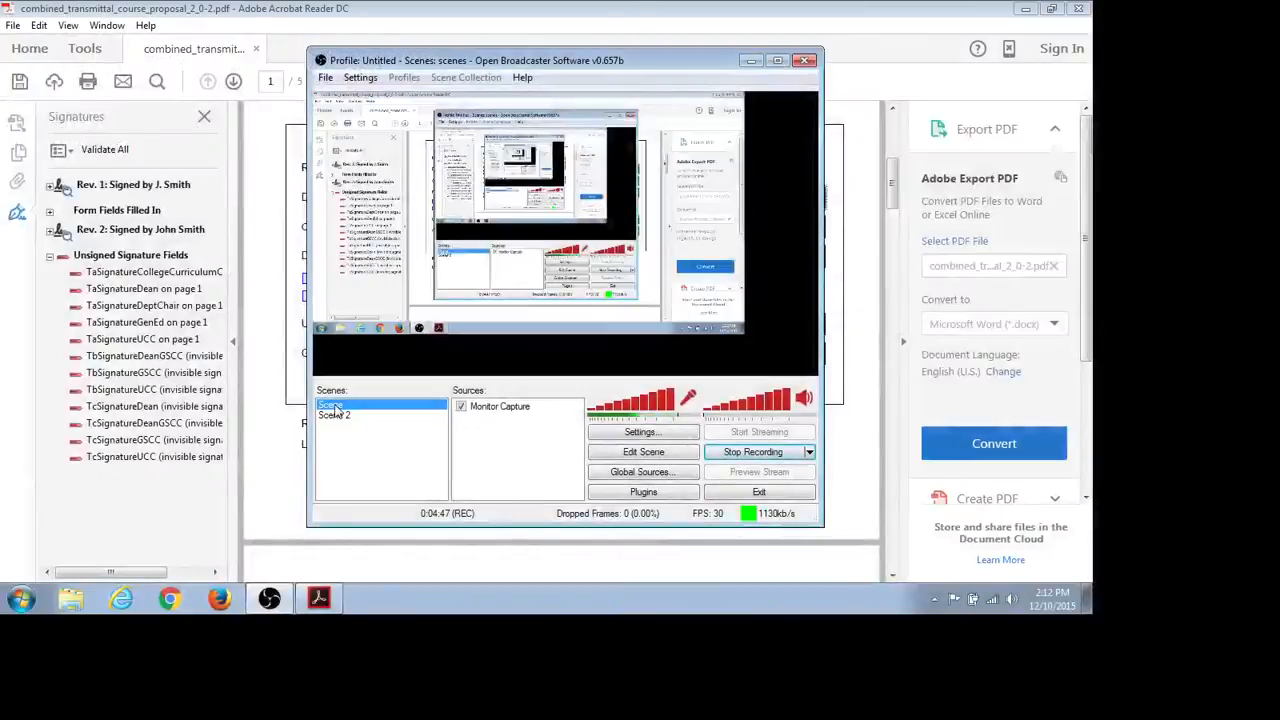
{"action": "left_click", "coordinate": [847, 291]}
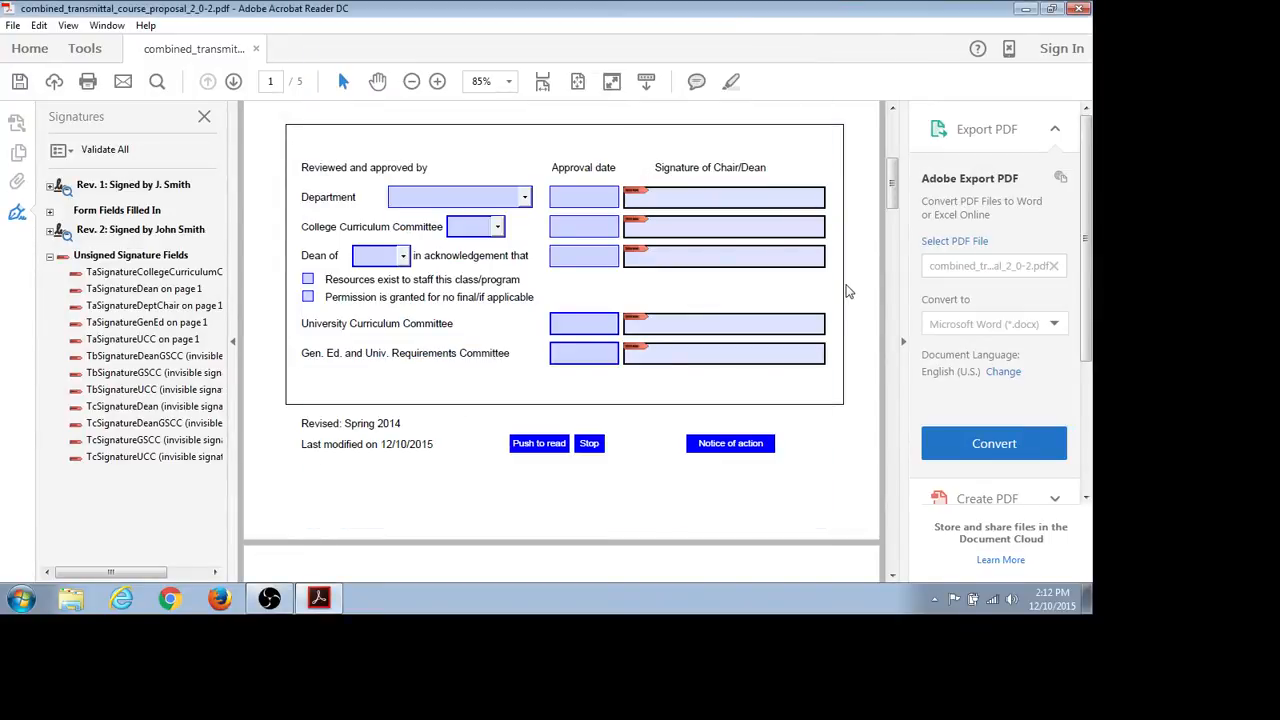
- Start signing the red-flagged Department signature field to bring up the Sign Document dialog
{"action": "left_click", "coordinate": [760, 205]}
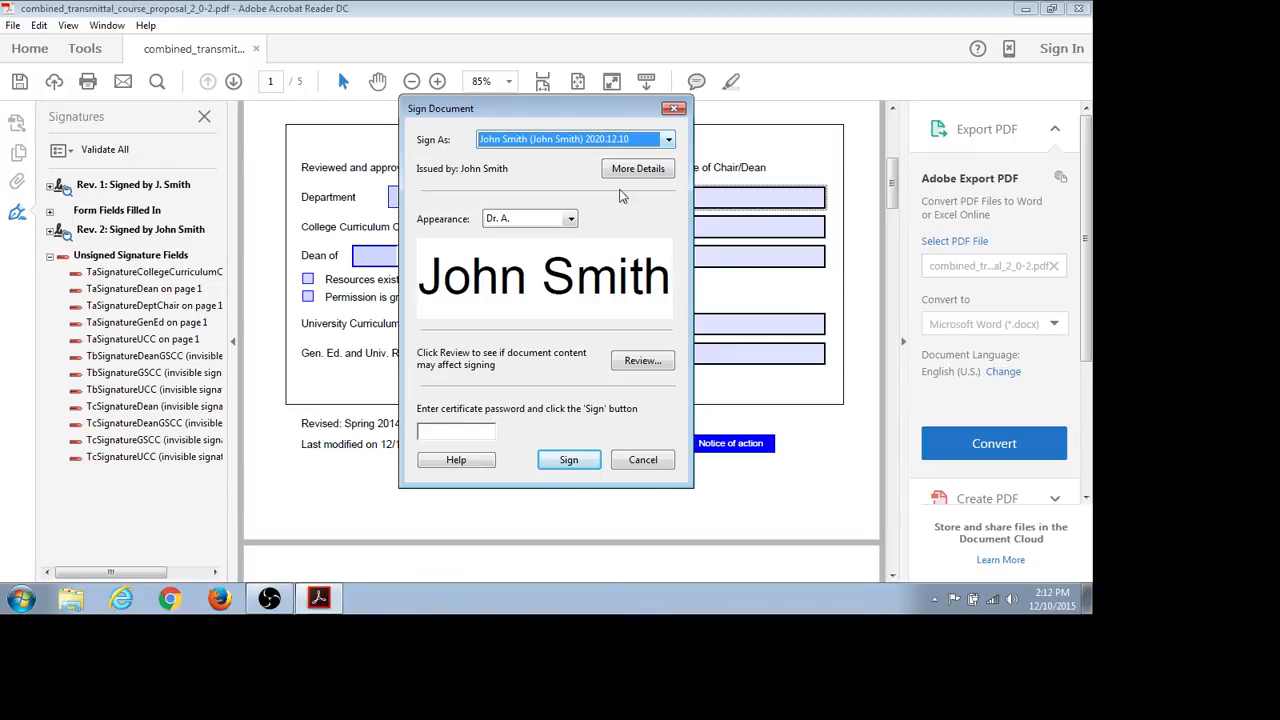
- Switch to the screen recorder and back to Acrobat's Add Digital ID dialog
{"action": "left_click", "coordinate": [268, 600]}
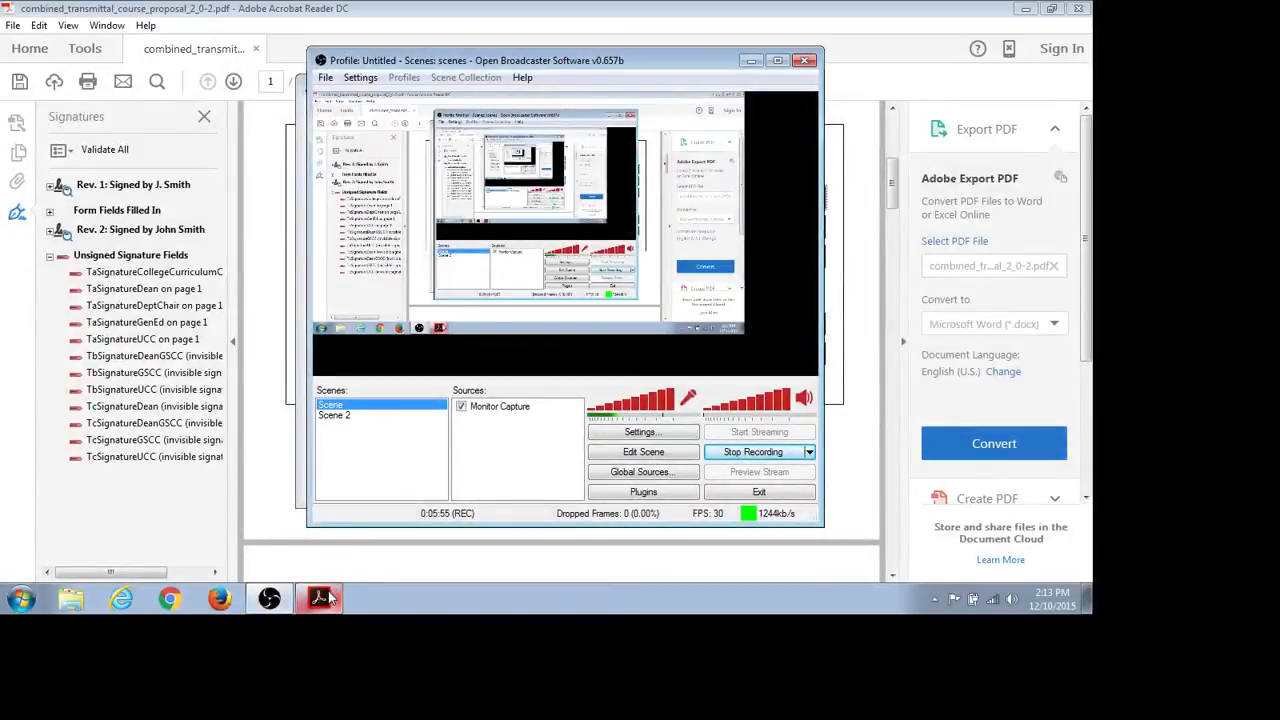
{"action": "left_click", "coordinate": [322, 598]}
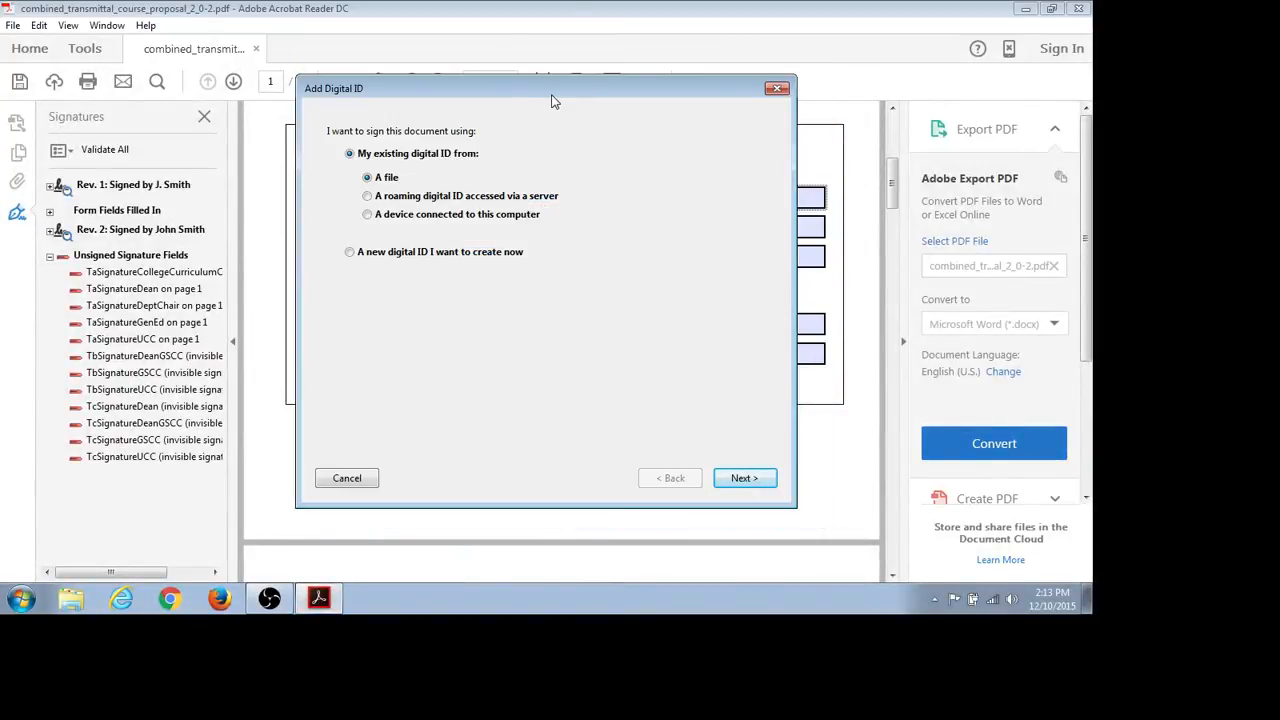
- Choose to create a new digital ID now, stored as a new PKCS#12 file
{"action": "left_click_drag", "start_coordinate": [557, 97], "coordinate": [725, 197]}
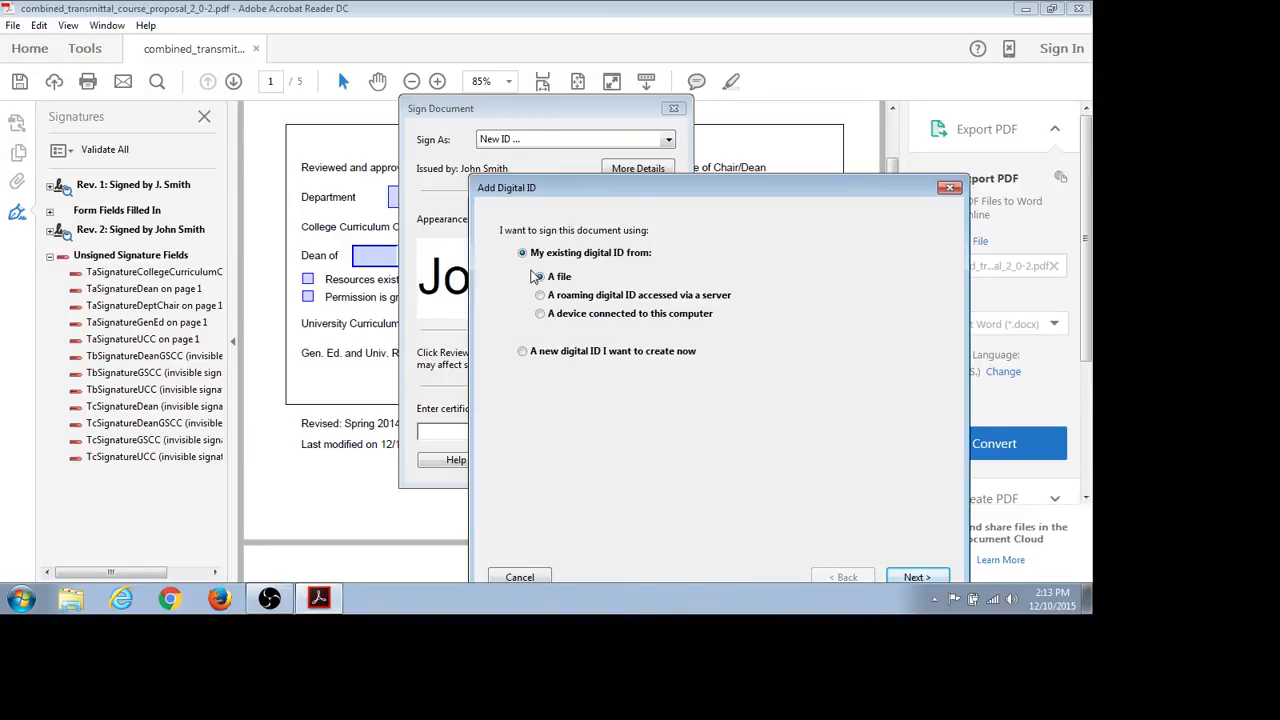
{"action": "left_click", "coordinate": [522, 352]}
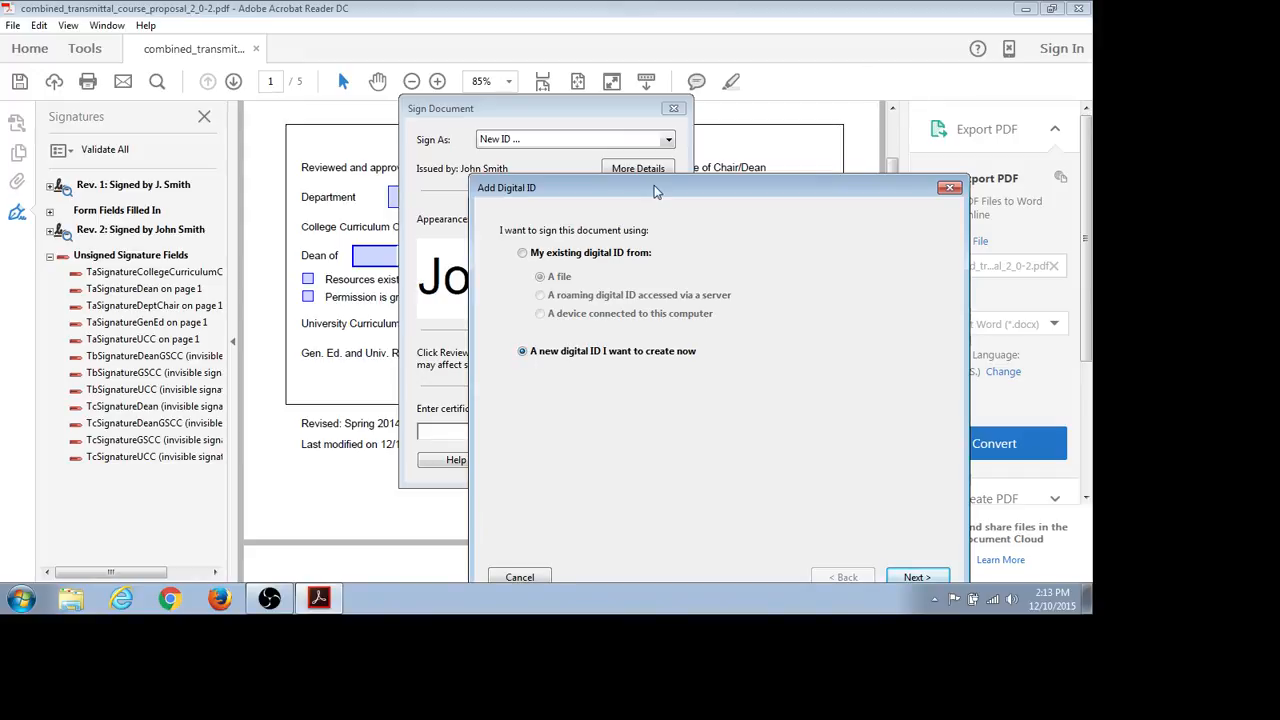
{"action": "left_click_drag", "start_coordinate": [655, 190], "coordinate": [625, 79]}
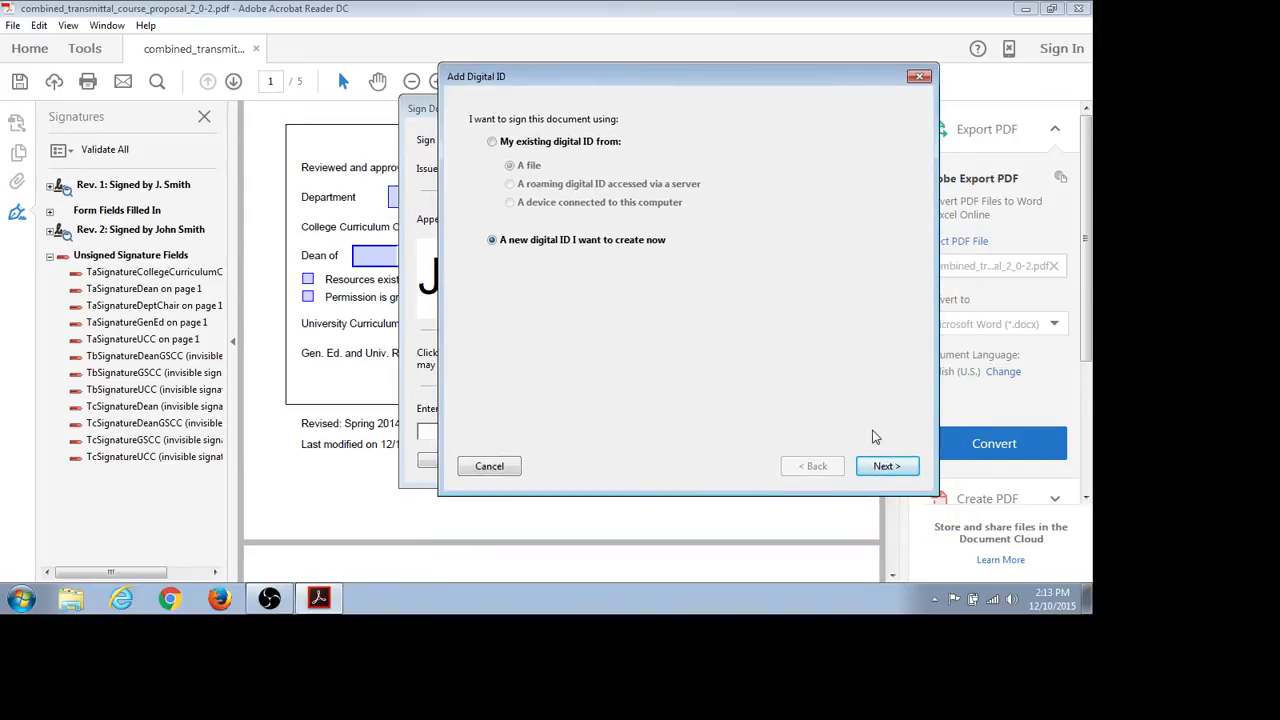
{"action": "left_click", "coordinate": [887, 467]}
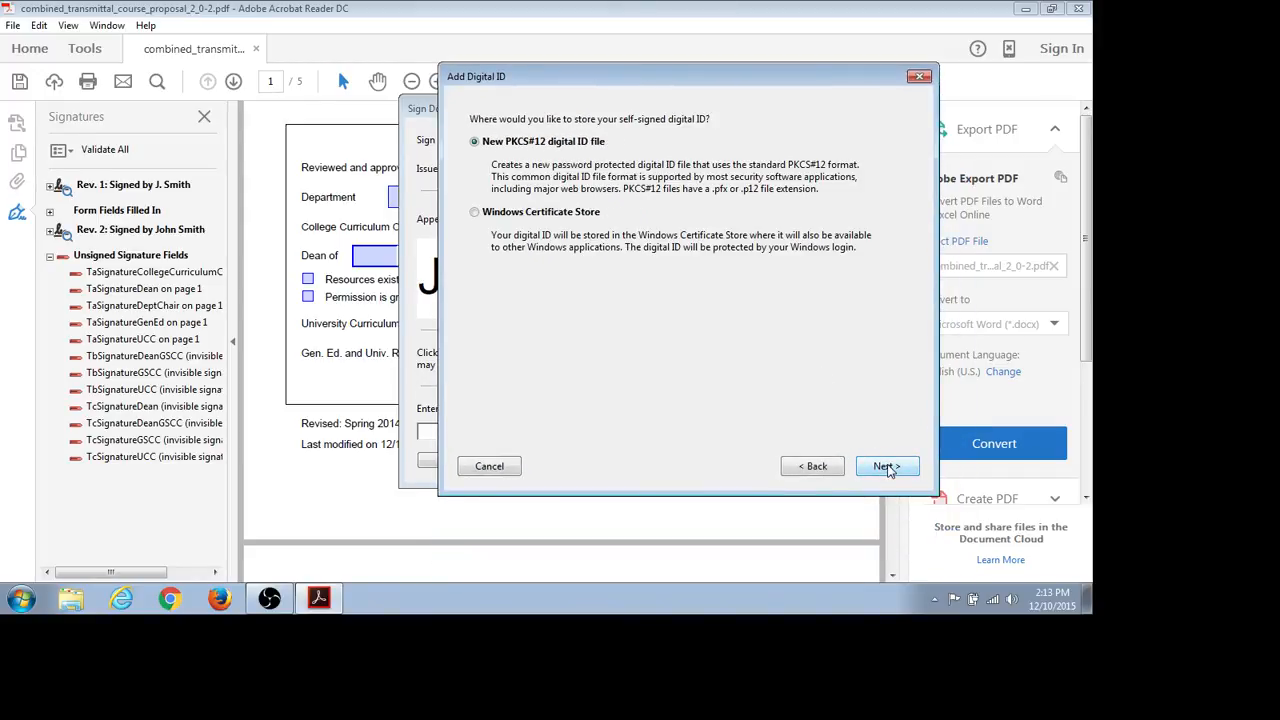
{"action": "left_click", "coordinate": [886, 467]}
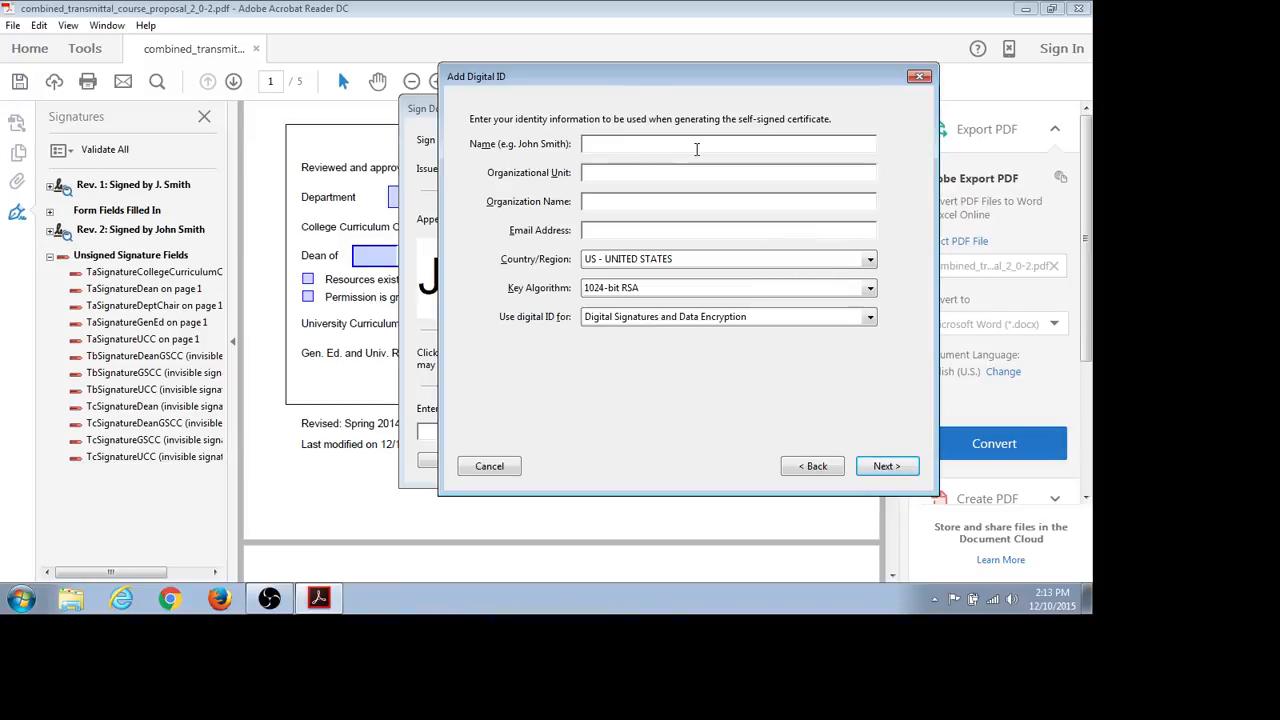
- Enter the signer's name and e-mail address for the new digital ID
{"action": "type", "text": "J. Smith"}
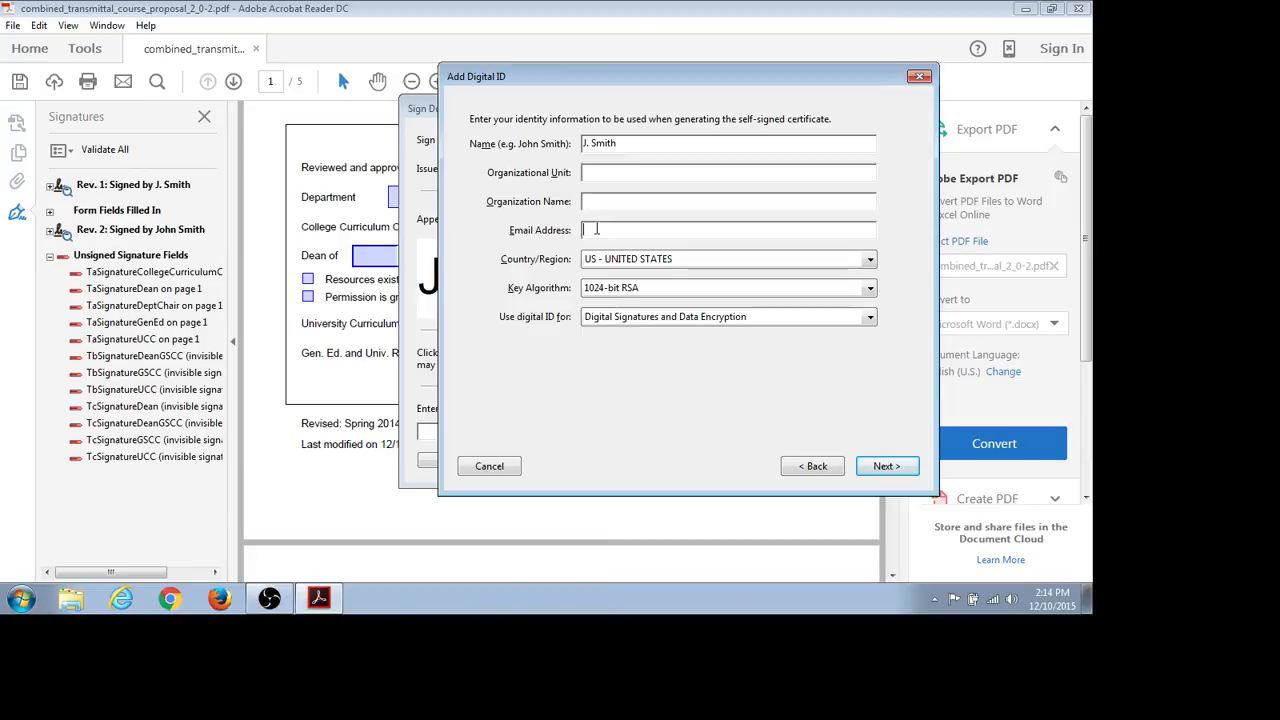
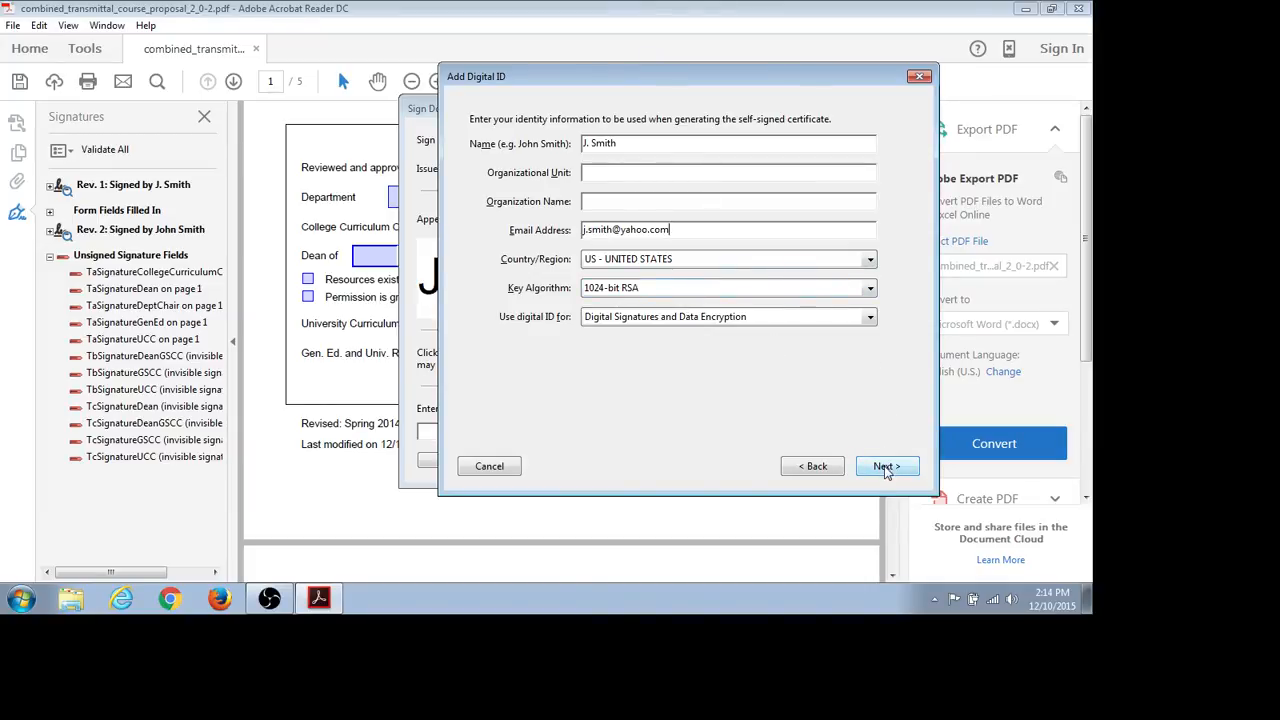
{"action": "left_click", "coordinate": [886, 466]}
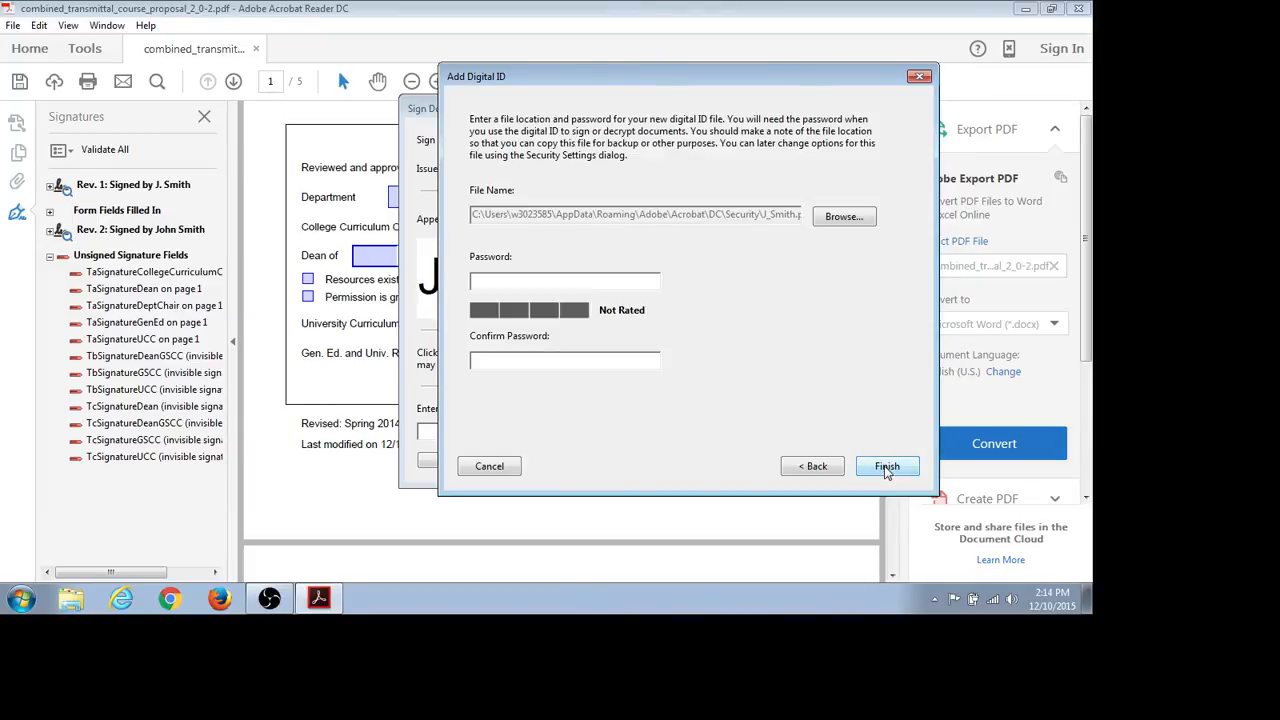
- Protect the new digital ID with a confirmed password and replace the existing ID file
{"action": "left_click", "coordinate": [610, 285]}
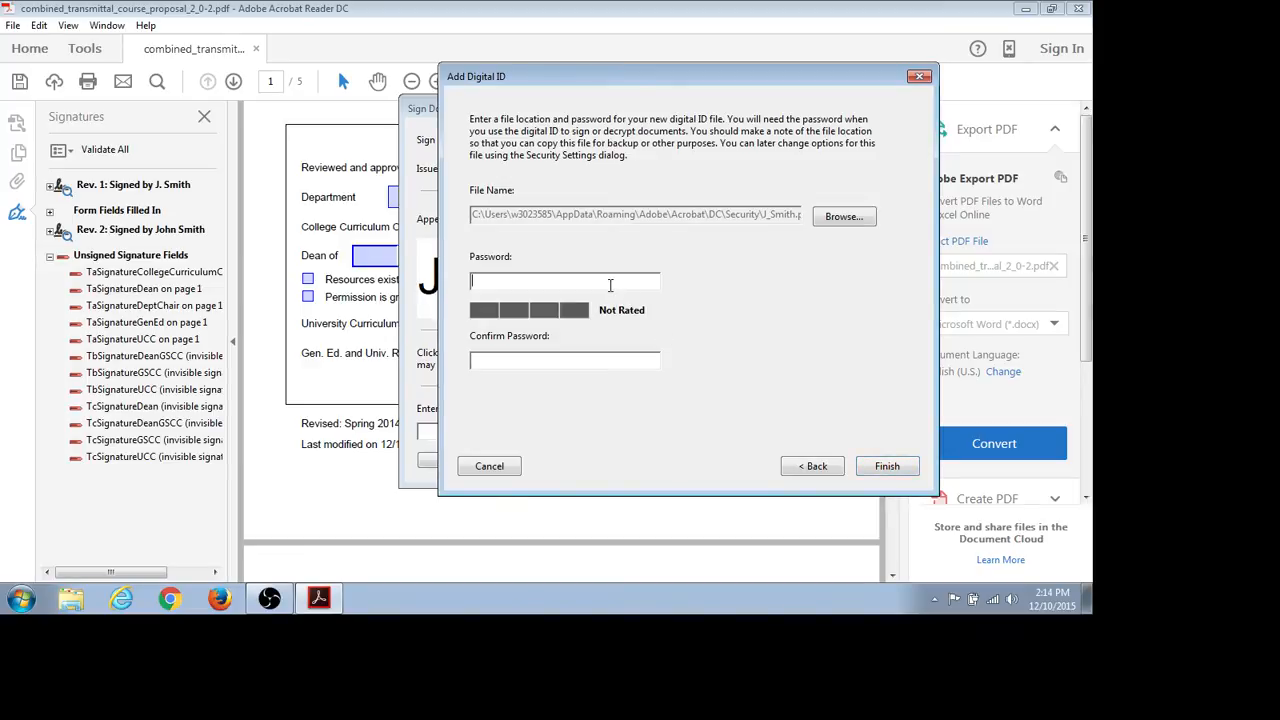
{"action": "type", "text": "********"}
{"action": "left_click", "coordinate": [597, 359]}
{"action": "type", "text": "*******"}
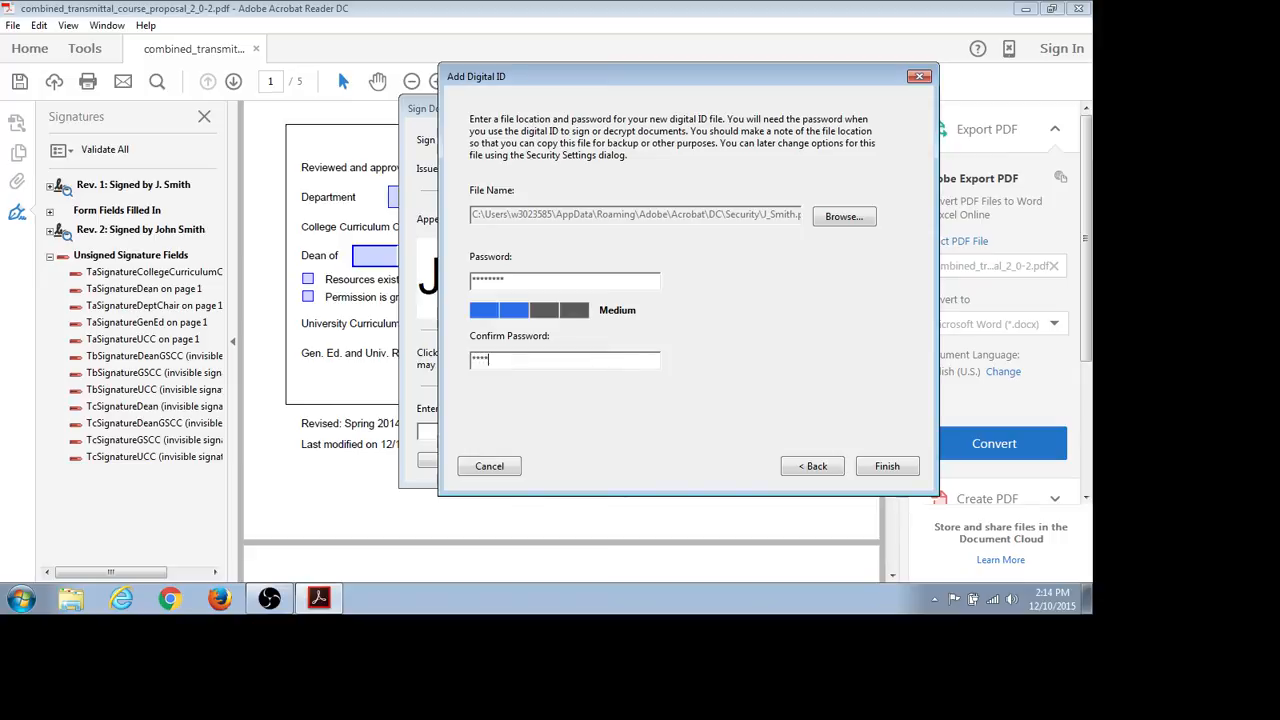
{"action": "type", "text": "*"}
{"action": "left_click", "coordinate": [882, 467]}
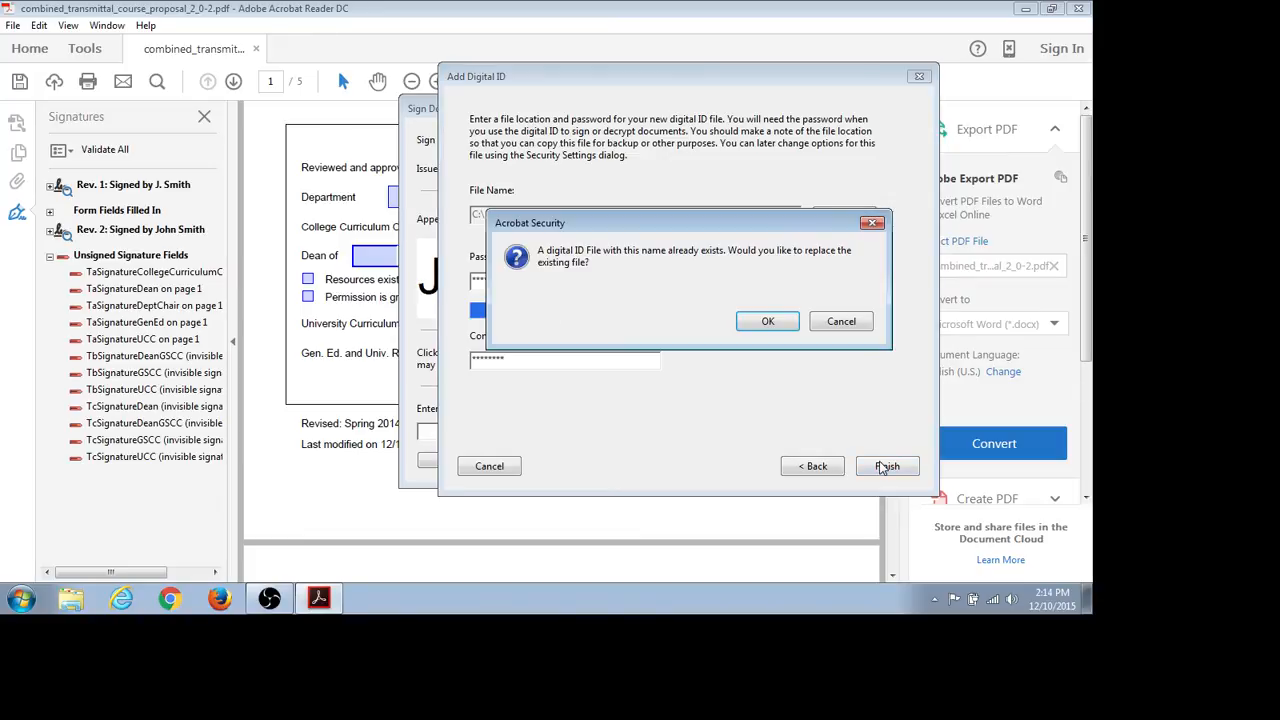
{"action": "left_click", "coordinate": [769, 324]}
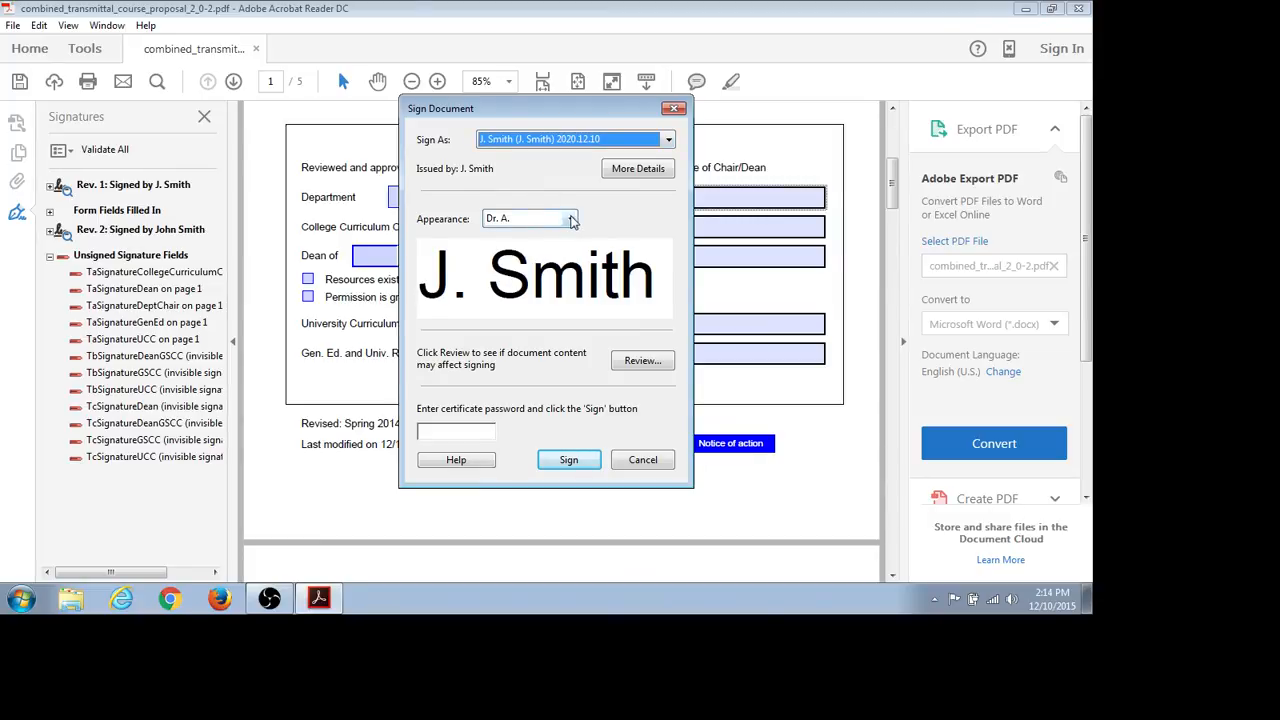
- Choose Create New Appearance from the Sign Document appearance list
{"action": "left_click", "coordinate": [571, 219]}
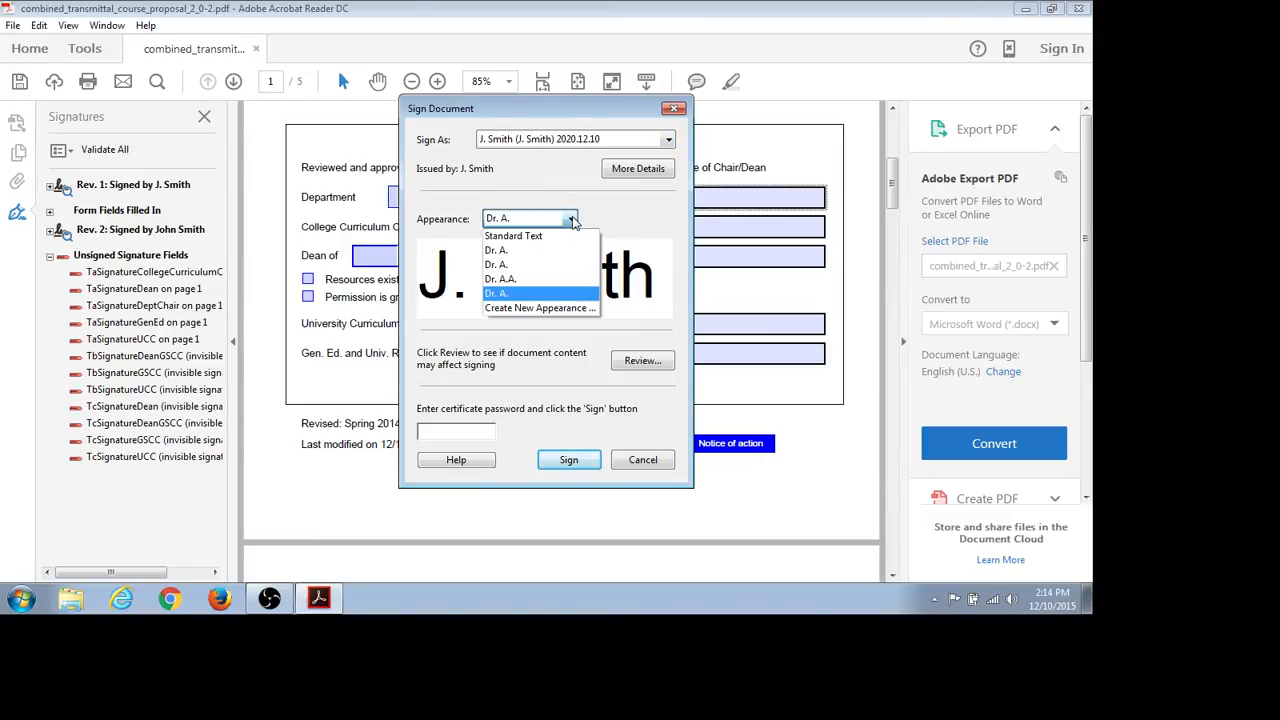
{"action": "left_click", "coordinate": [572, 220]}
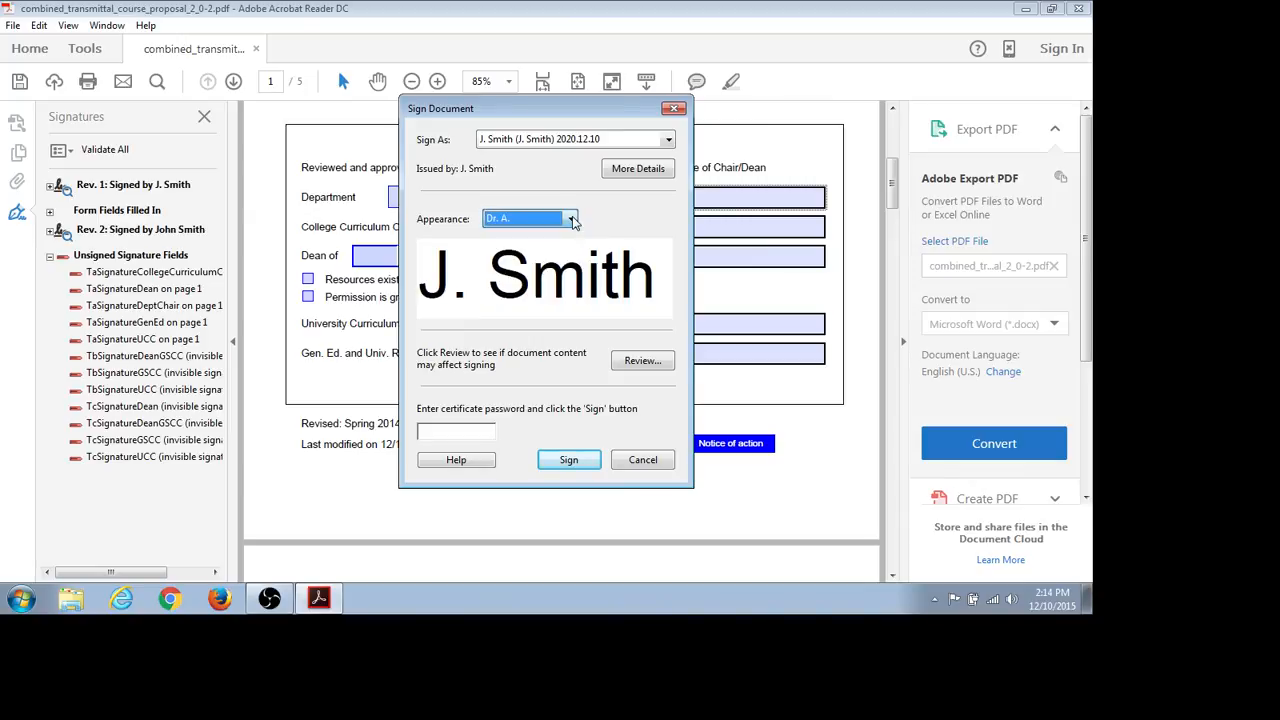
{"action": "left_click", "coordinate": [572, 220]}
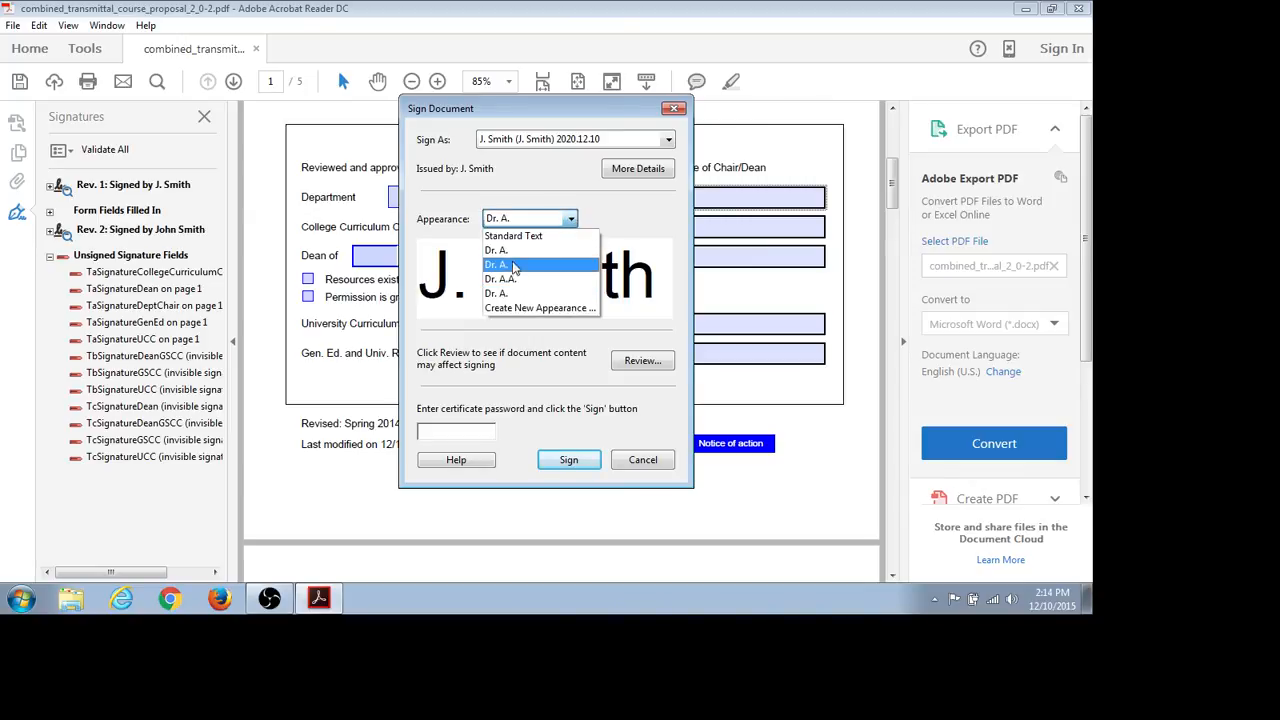
{"action": "left_click", "coordinate": [514, 309]}
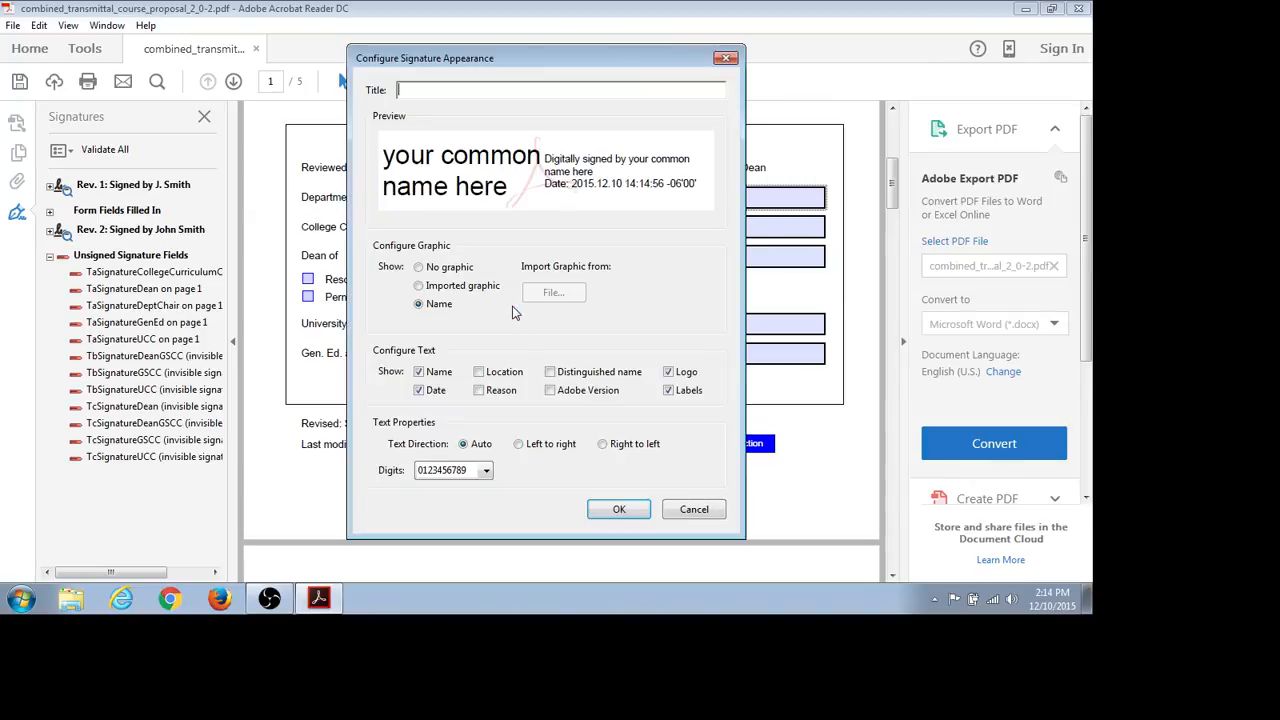
- Save a 'Mr. A.' appearance with no graphic, date, logo or labels
{"action": "left_click", "coordinate": [478, 90]}
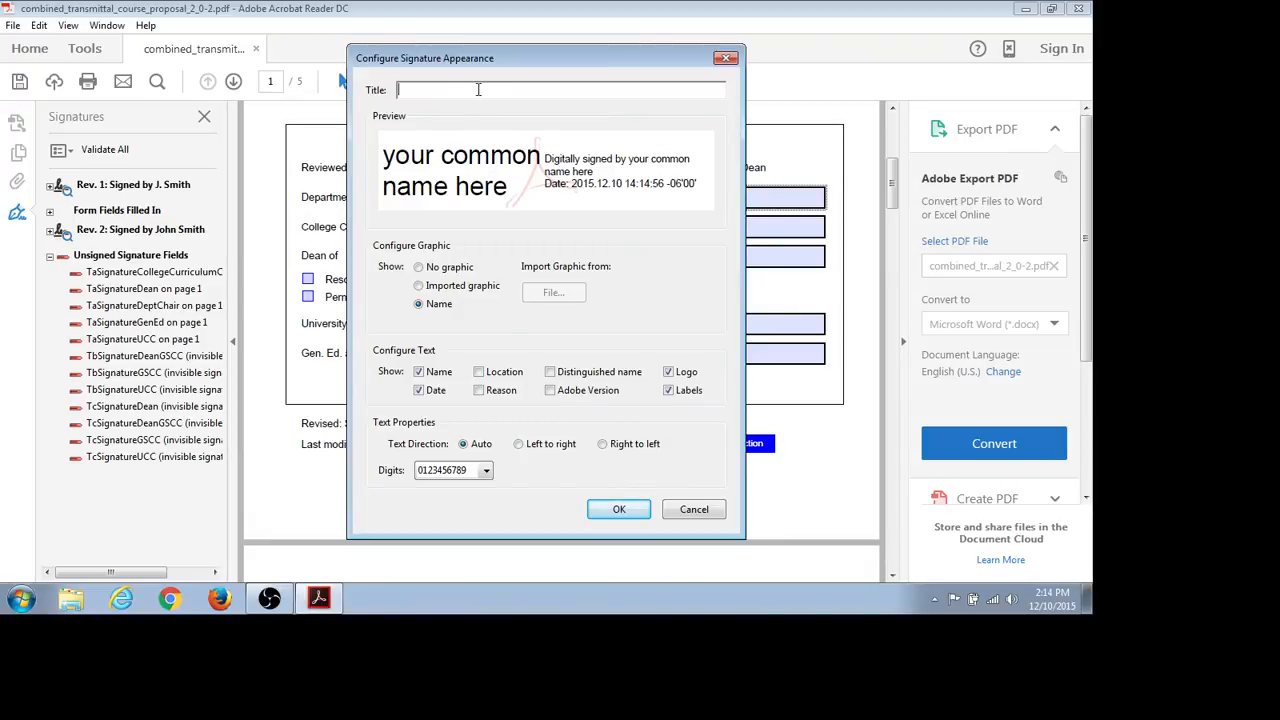
{"action": "type", "text": "Mr. A."}
{"action": "left_click", "coordinate": [419, 268]}
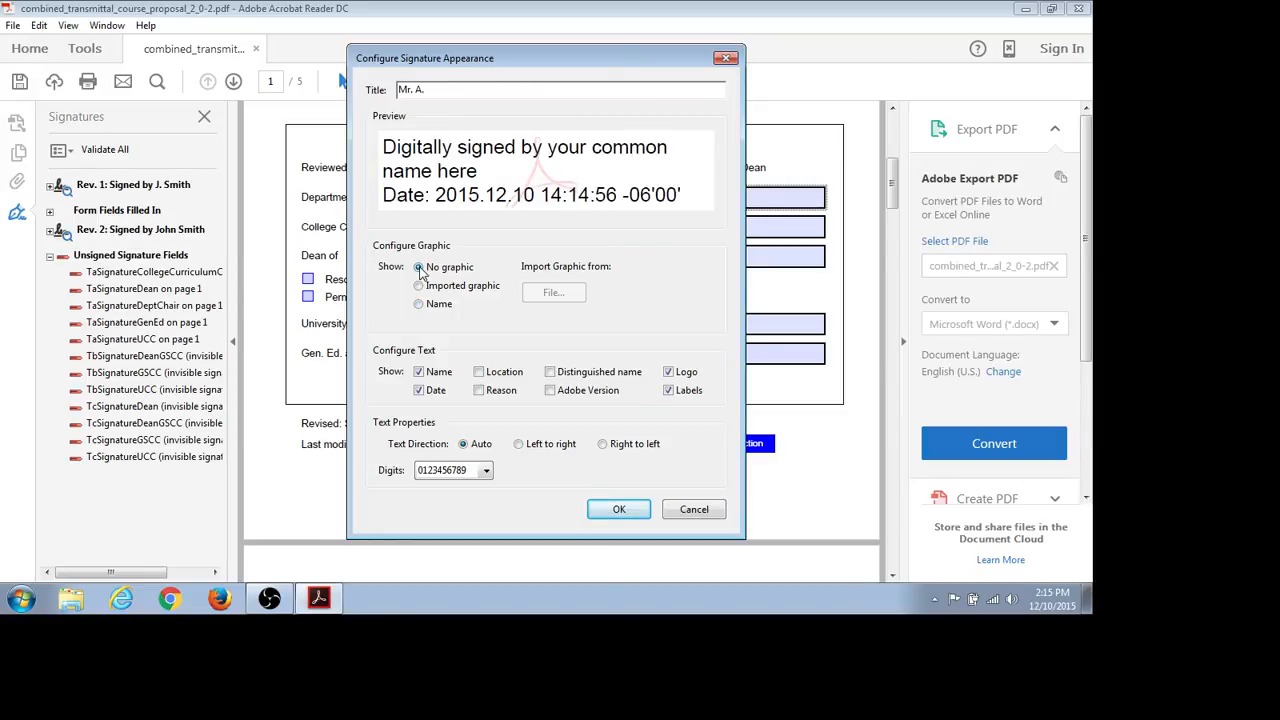
{"action": "left_click", "coordinate": [419, 391]}
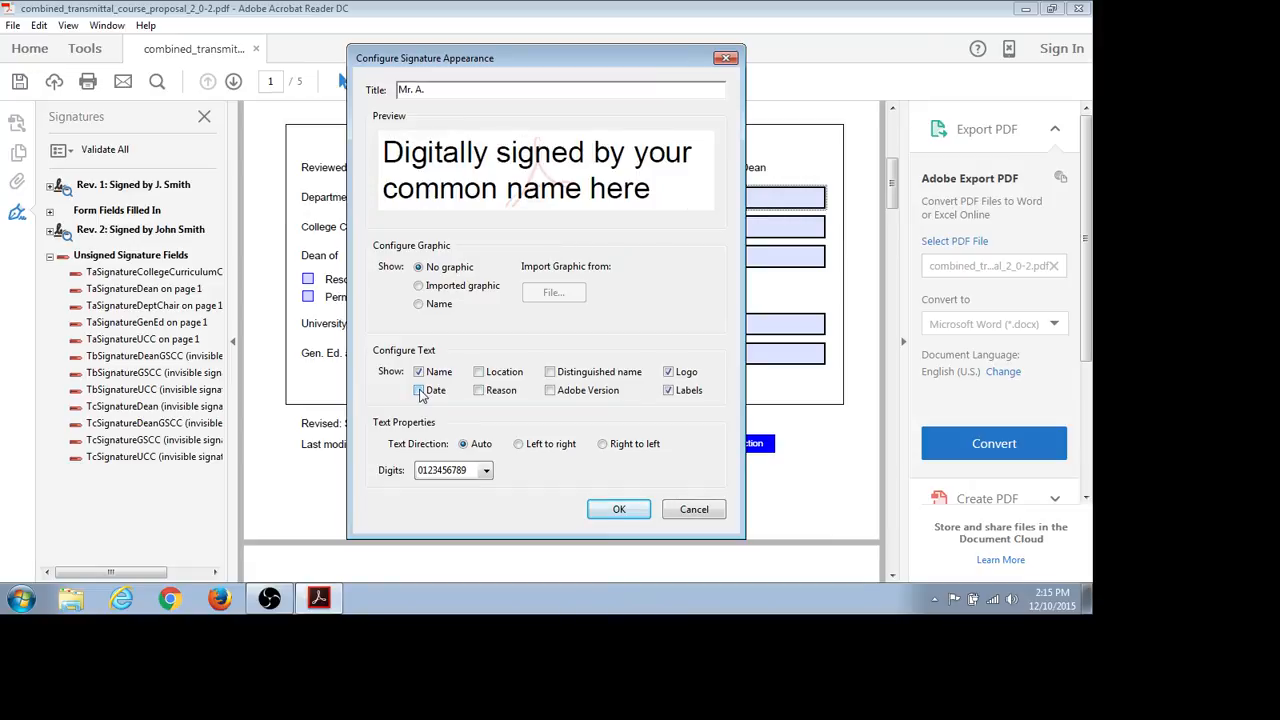
{"action": "left_click", "coordinate": [668, 372]}
{"action": "left_click", "coordinate": [668, 391]}
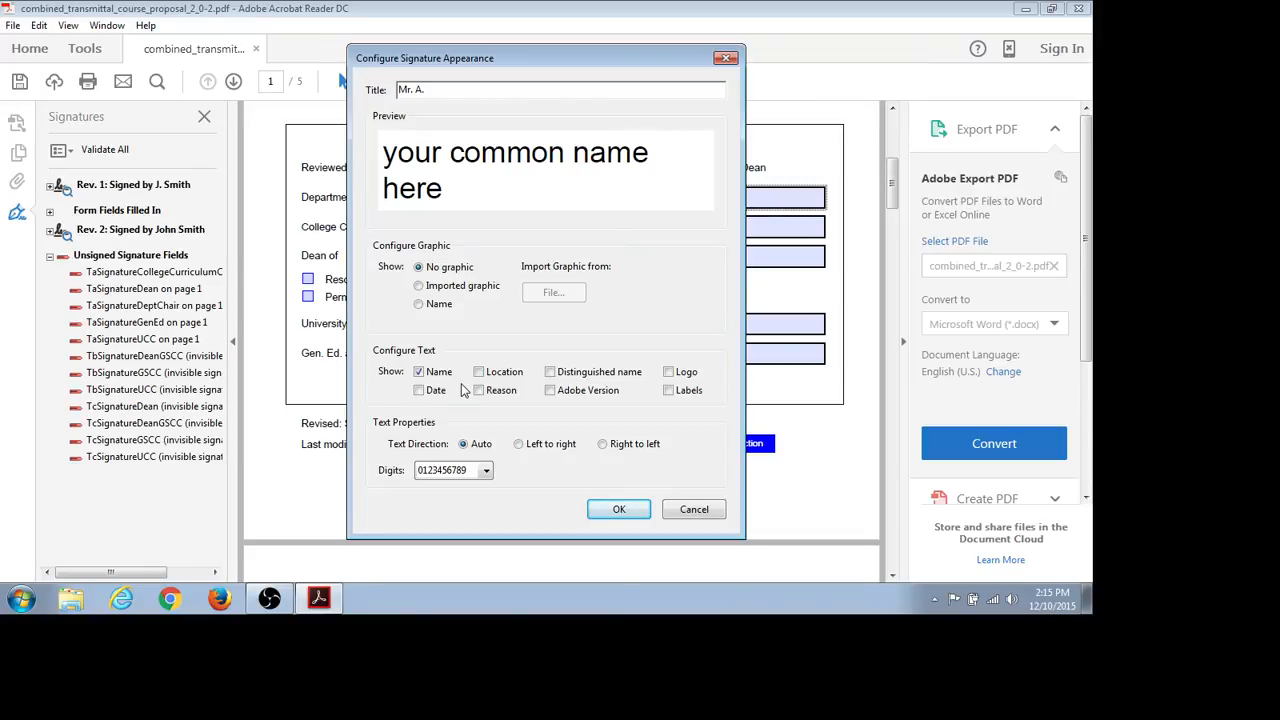
{"action": "left_click", "coordinate": [617, 508]}
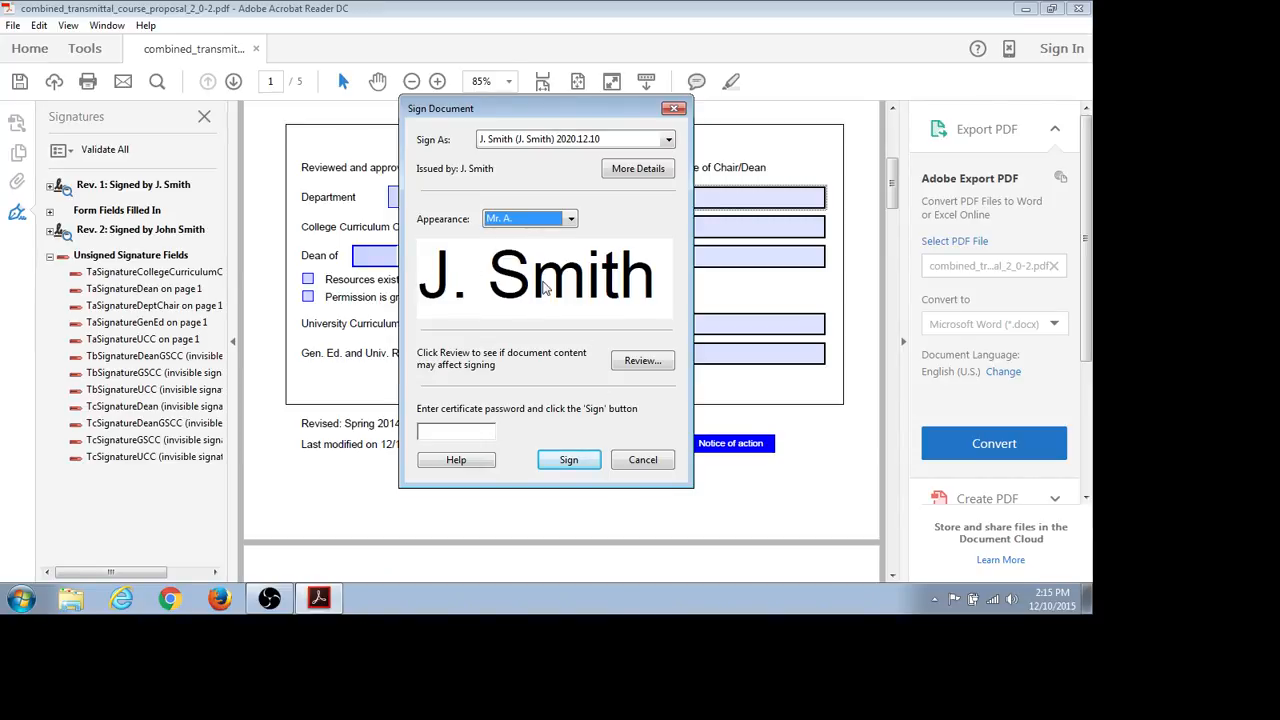
- Enter the certificate password, correcting a typo, and sign the Department field
{"action": "left_click", "coordinate": [461, 431]}
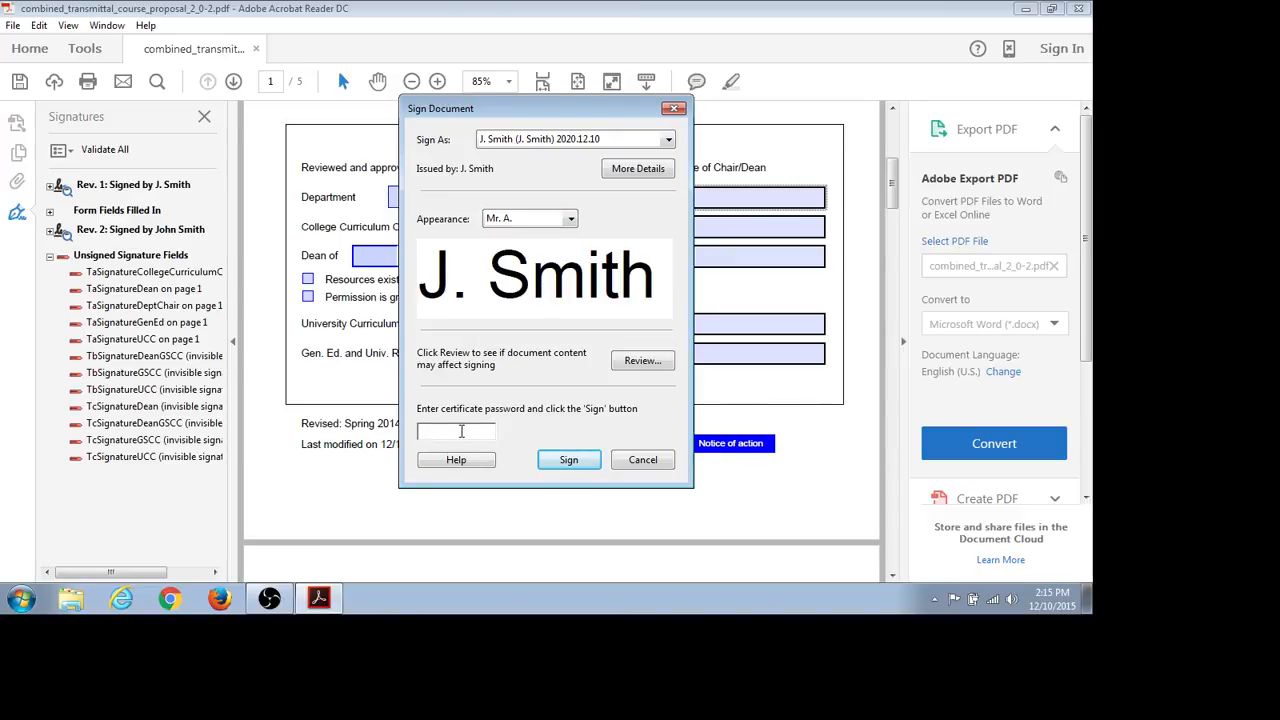
{"action": "type", "text": "***"}
{"action": "key", "text": "BackSpace"}
{"action": "key", "text": "BackSpace"}
{"action": "key", "text": "BackSpace"}
{"action": "type", "text": "********"}
{"action": "left_click", "coordinate": [568, 459]}
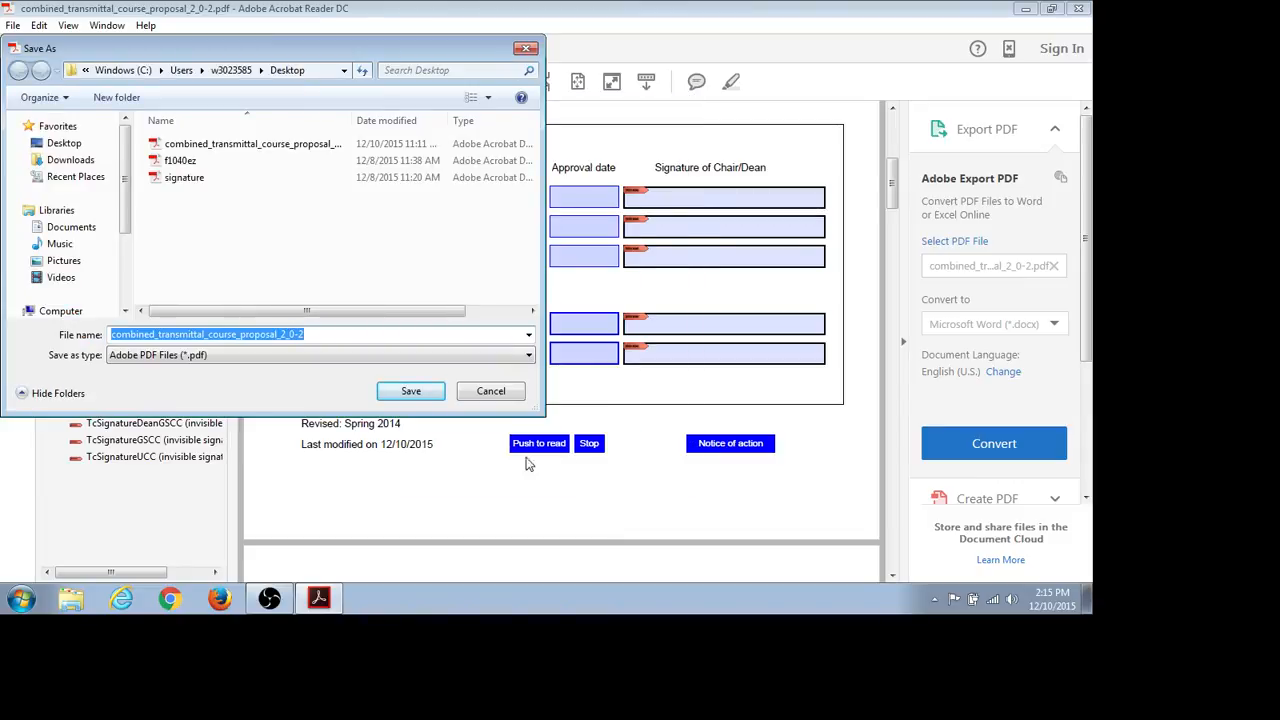
- Save the signed form over combined_transmittal_course_proposal_2_0-2.pdf
{"action": "left_click", "coordinate": [417, 393]}
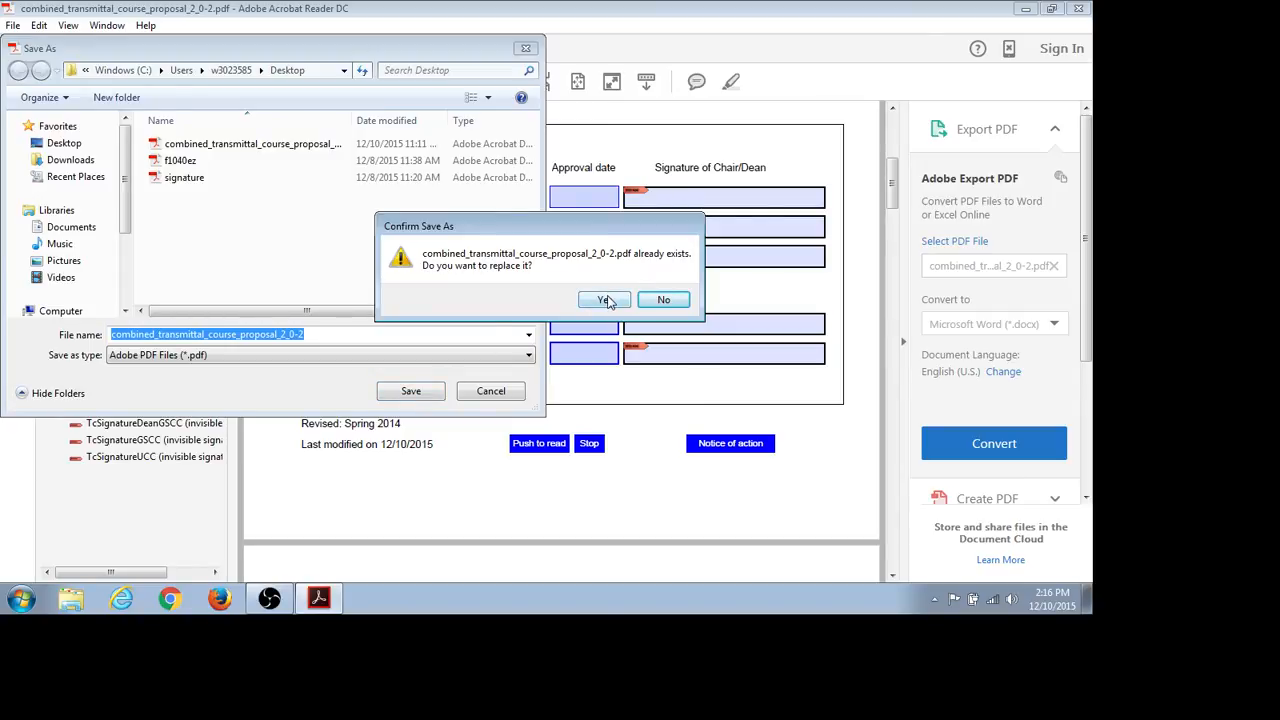
{"action": "left_click", "coordinate": [604, 300]}
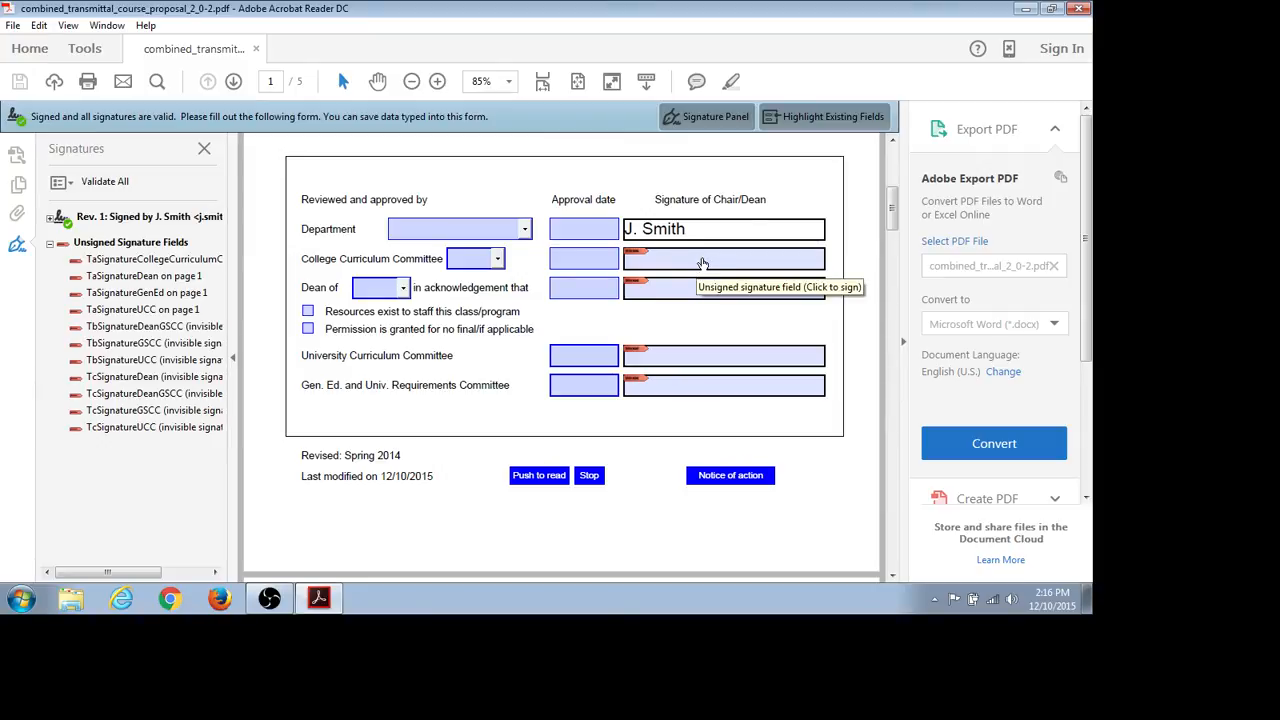
- Sign the College Curriculum Committee field with the certificate password and save the form
{"action": "left_click", "coordinate": [703, 263]}
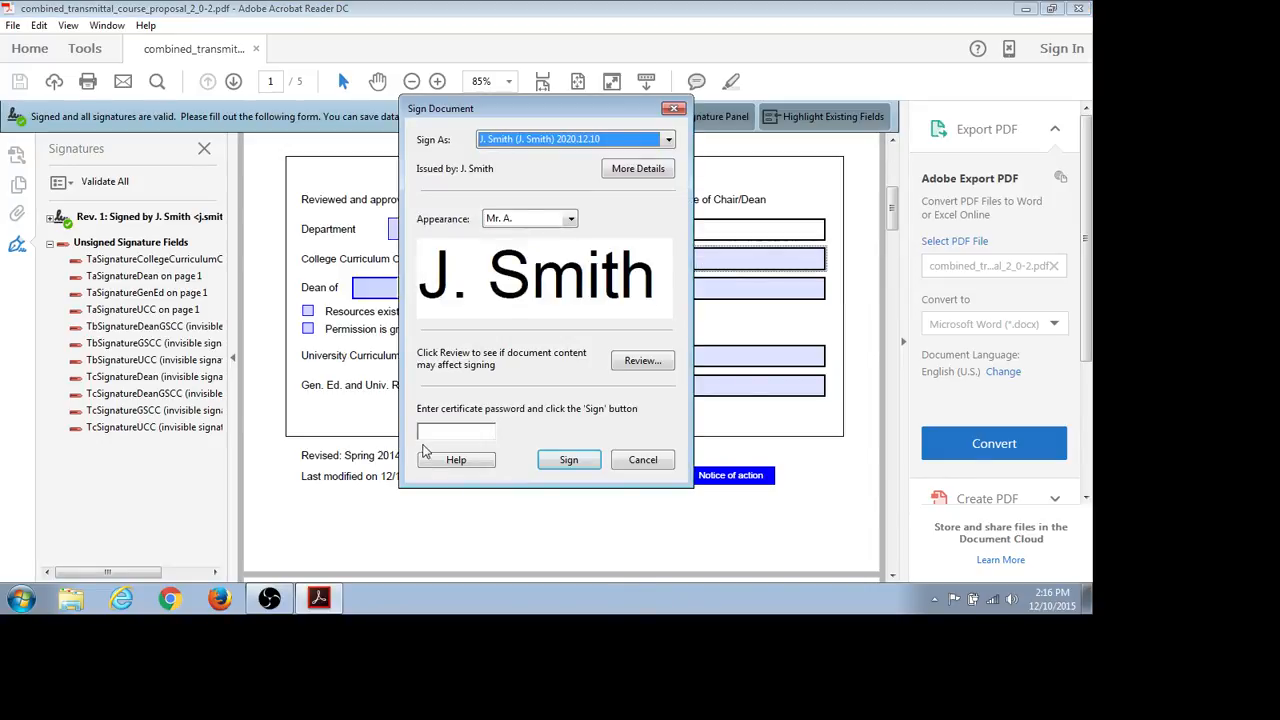
{"action": "left_click", "coordinate": [439, 432]}
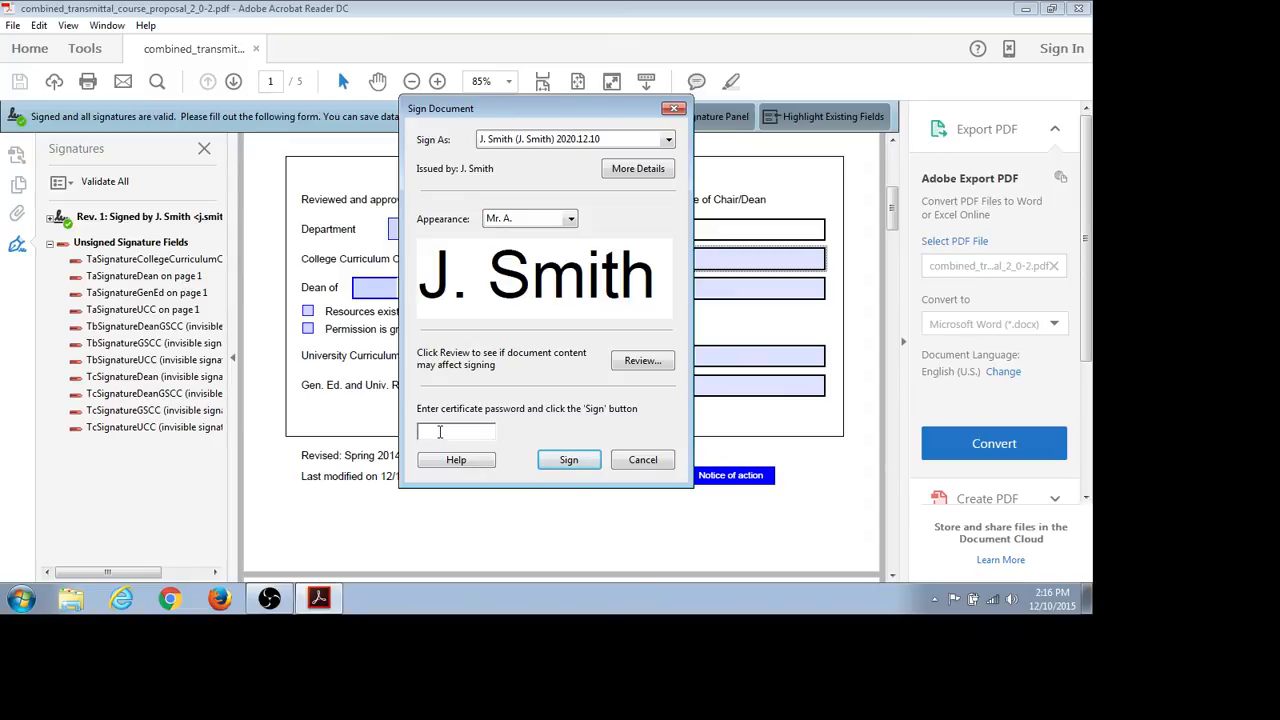
{"action": "type", "text": "********"}
{"action": "left_click", "coordinate": [562, 459]}
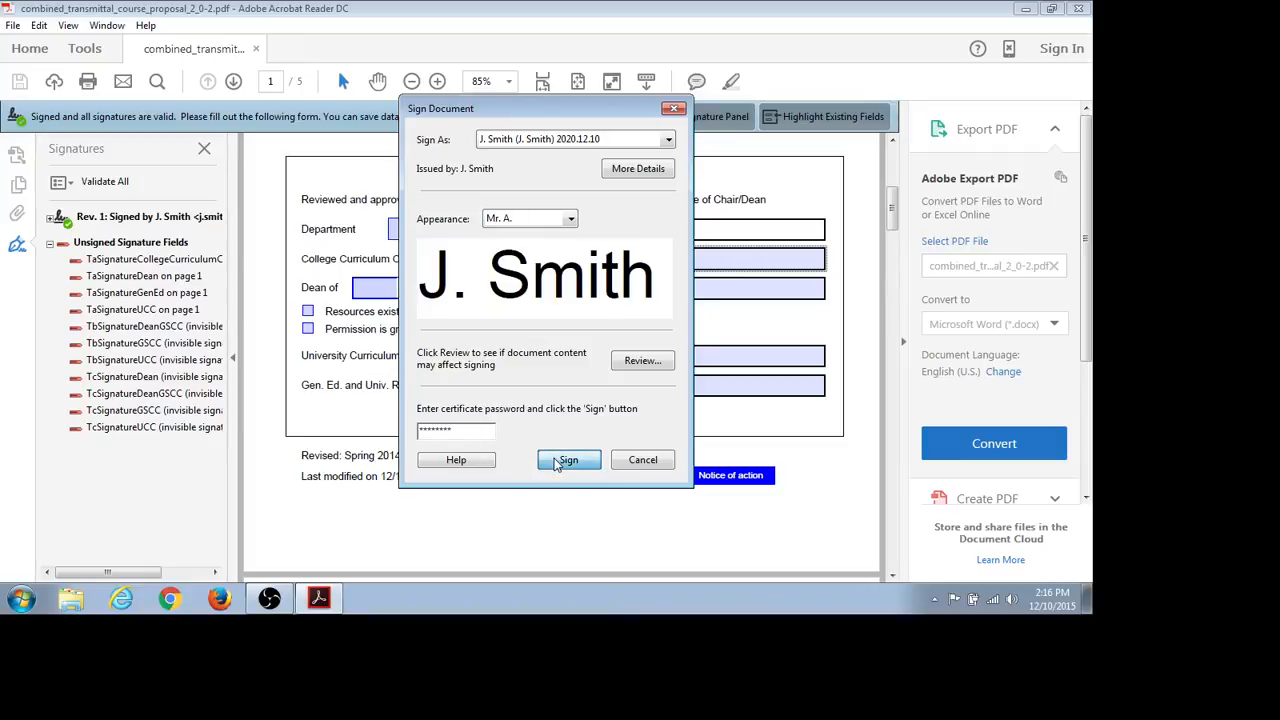
{"action": "left_click", "coordinate": [429, 393]}
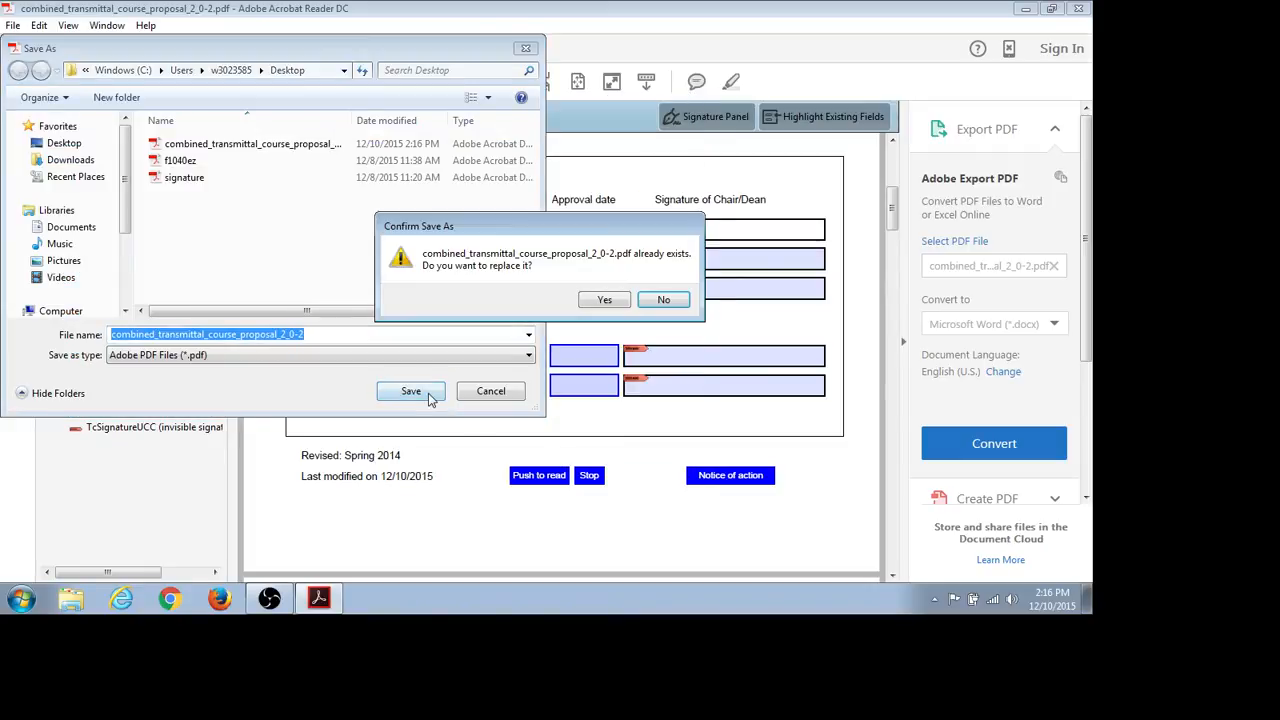
- Confirm overwriting the PDF with both signatures, then close Acrobat Reader
{"action": "left_click", "coordinate": [596, 303]}
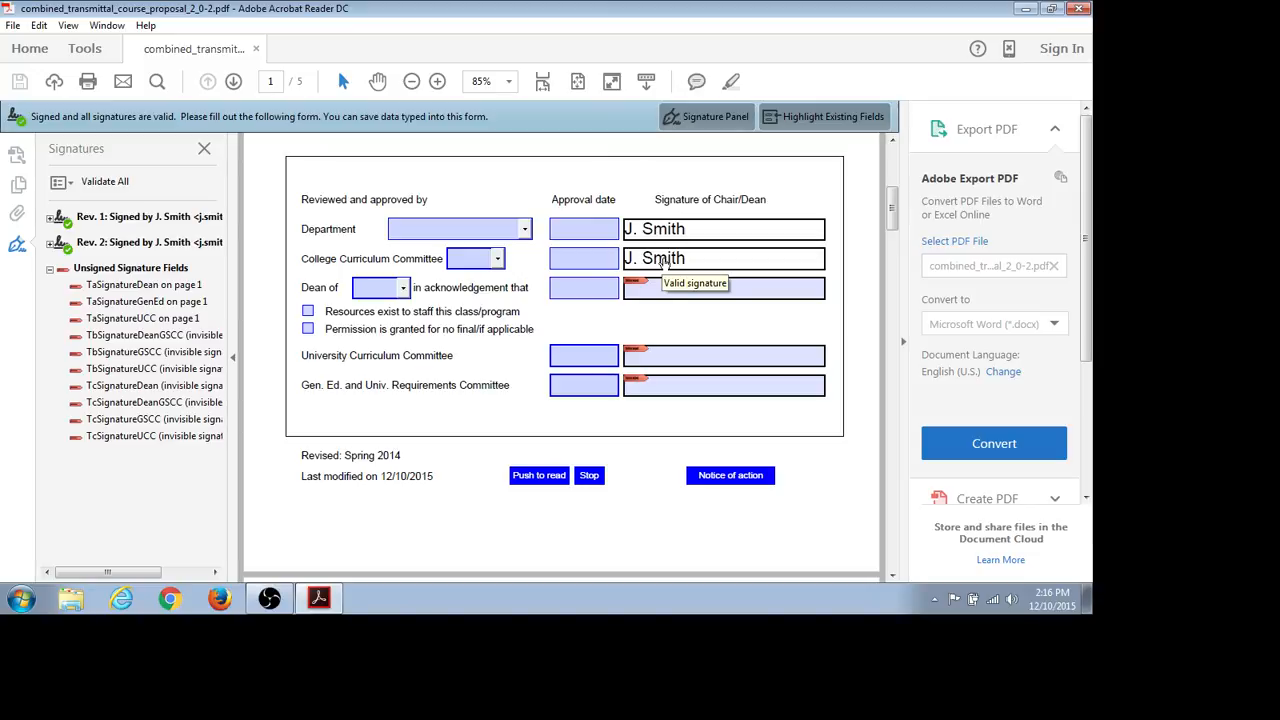
{"action": "left_click", "coordinate": [1079, 12]}
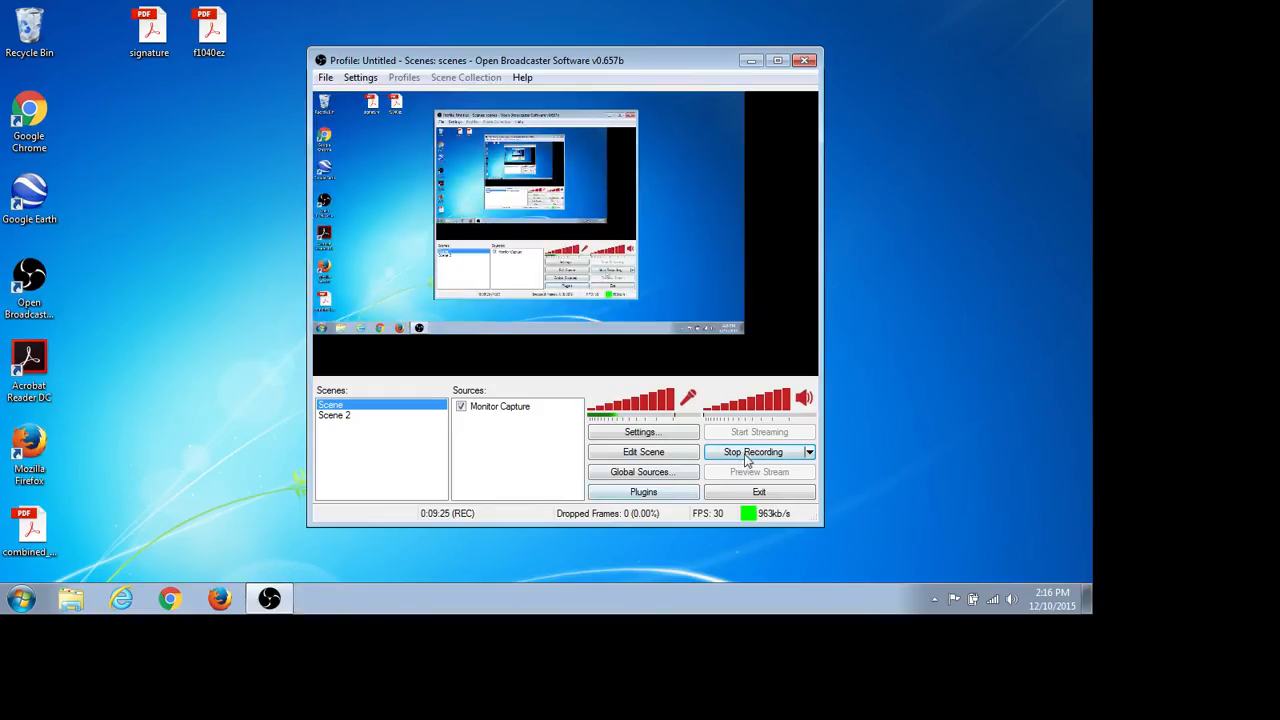